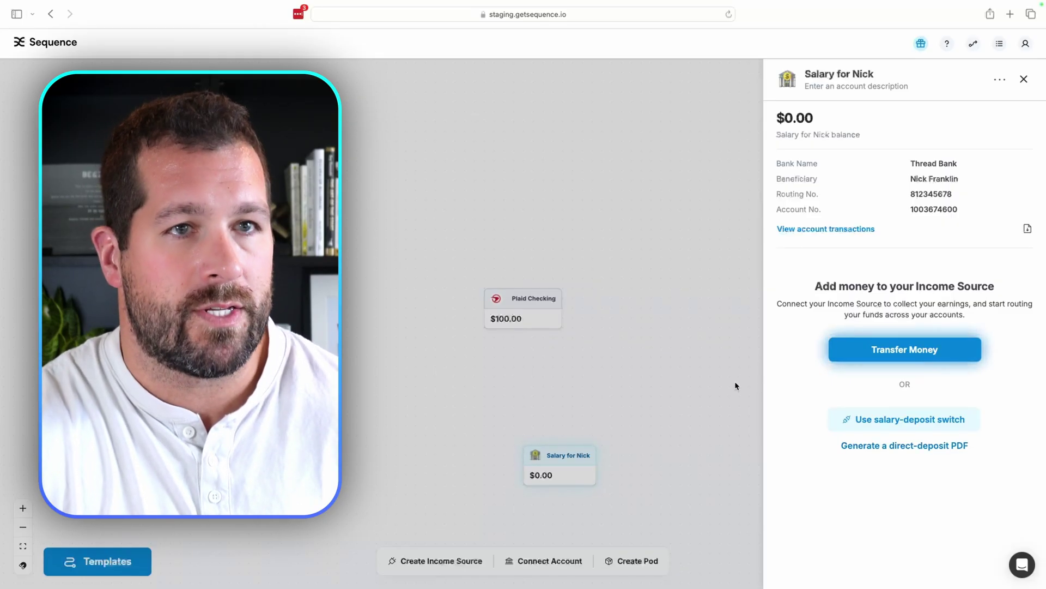
- Close the salary source's details and move the salary source left of Plaid Checking
{"action": "left_click", "coordinate": [728, 386]}
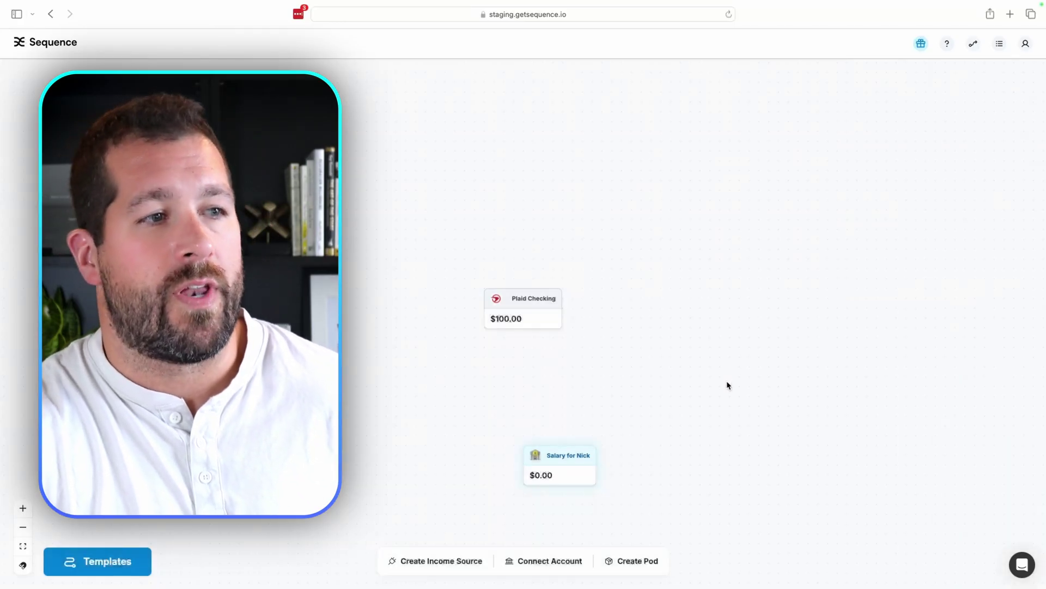
{"action": "left_click_drag", "start_coordinate": [586, 460], "coordinate": [403, 324]}
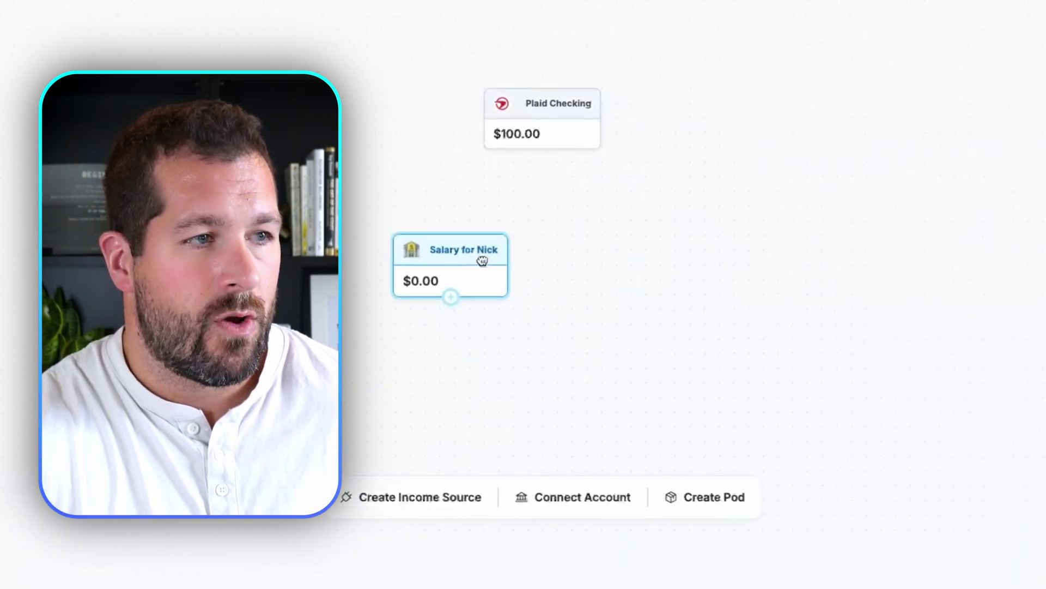
{"action": "left_click_drag", "start_coordinate": [477, 229], "coordinate": [450, 199]}
{"action": "left_click_drag", "start_coordinate": [527, 261], "coordinate": [527, 261]}
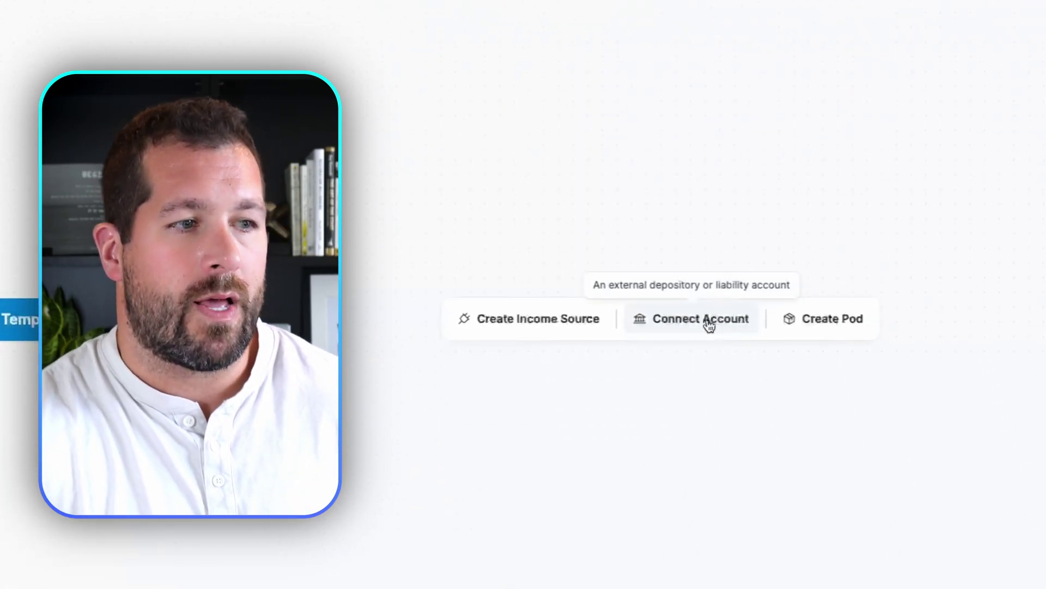
- Start connecting a Citizens Bank depository account through Plaid
{"action": "left_click", "coordinate": [708, 325]}
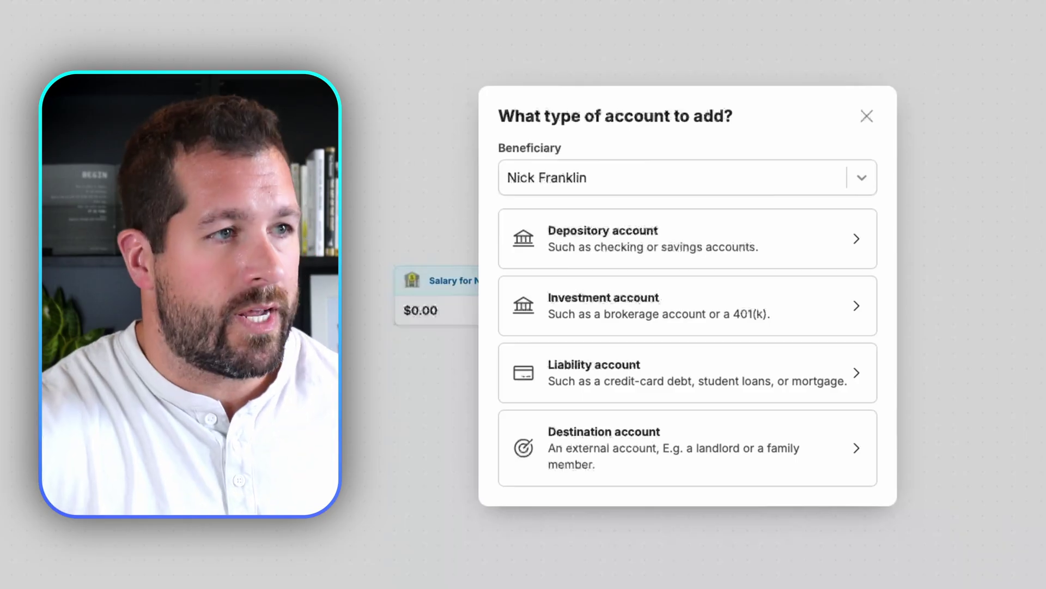
{"action": "left_click", "coordinate": [793, 247]}
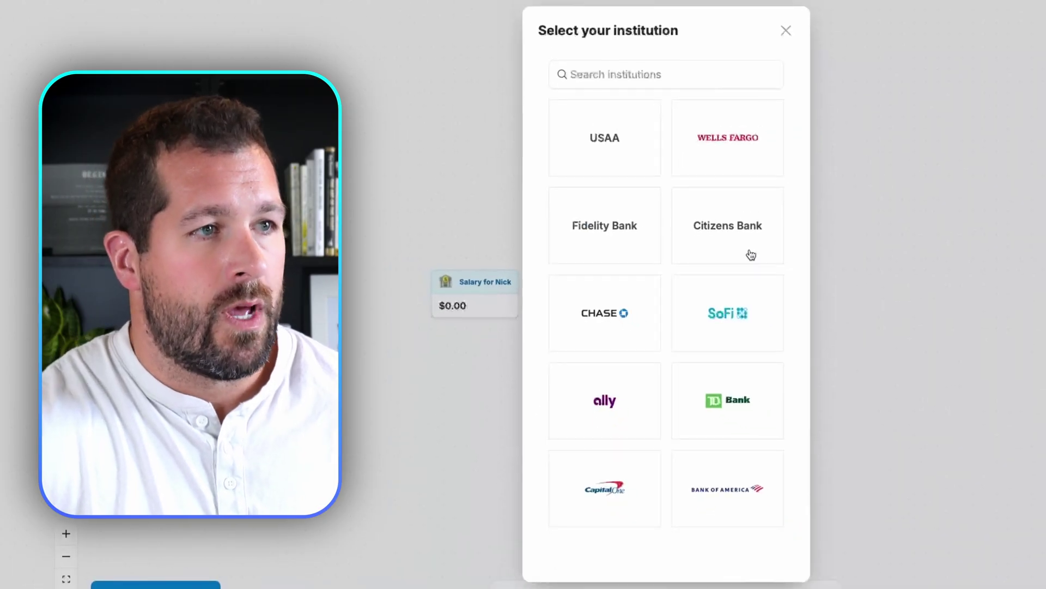
{"action": "left_click", "coordinate": [743, 239]}
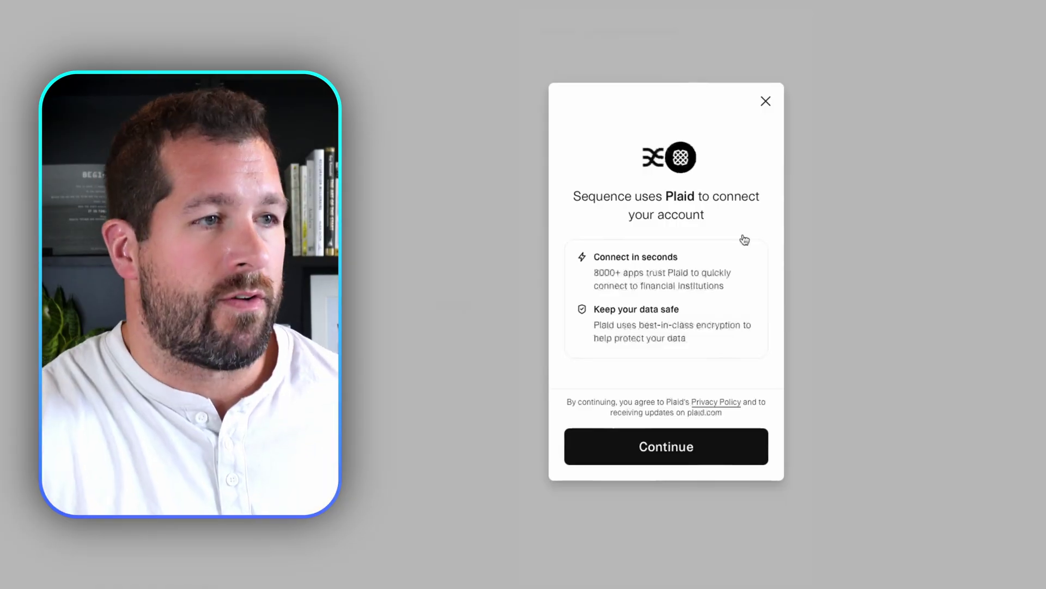
{"action": "left_click", "coordinate": [699, 446]}
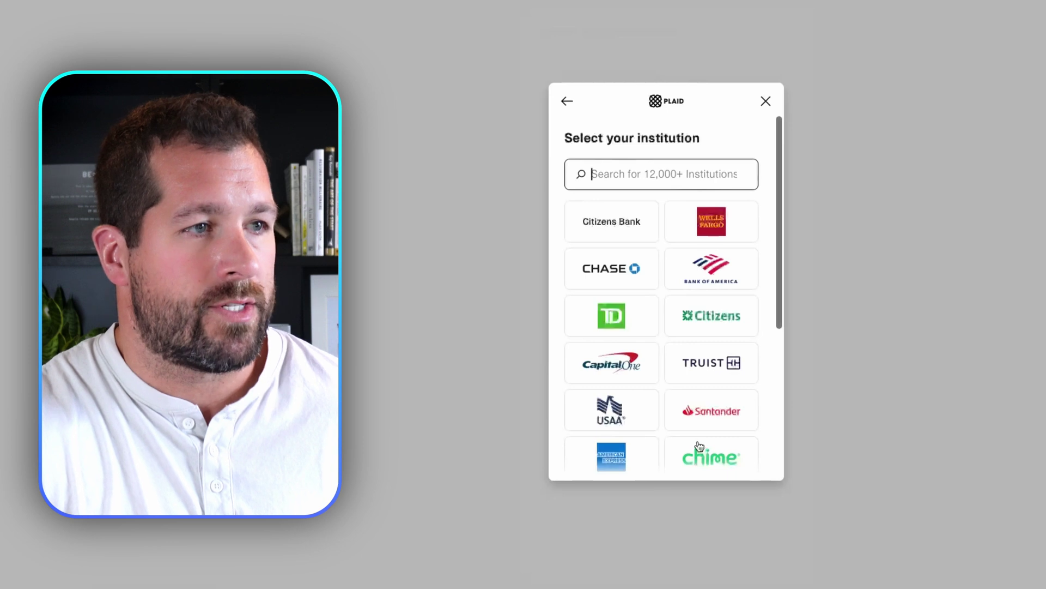
{"action": "left_click", "coordinate": [636, 229]}
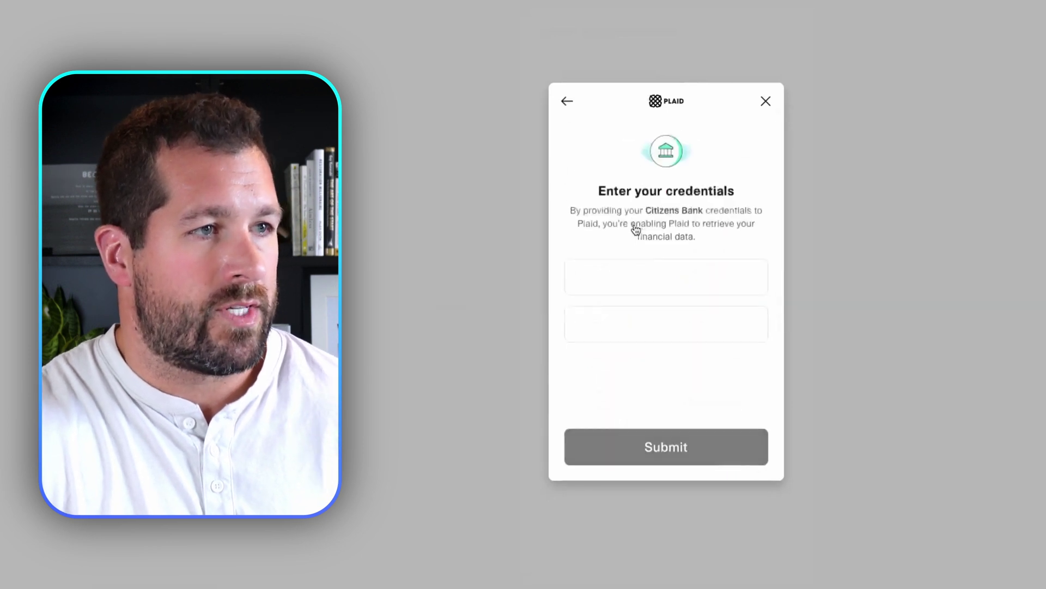
- Log in to Citizens Bank, link Plaid Saving, and place it below Plaid Checking
{"action": "left_click", "coordinate": [636, 276]}
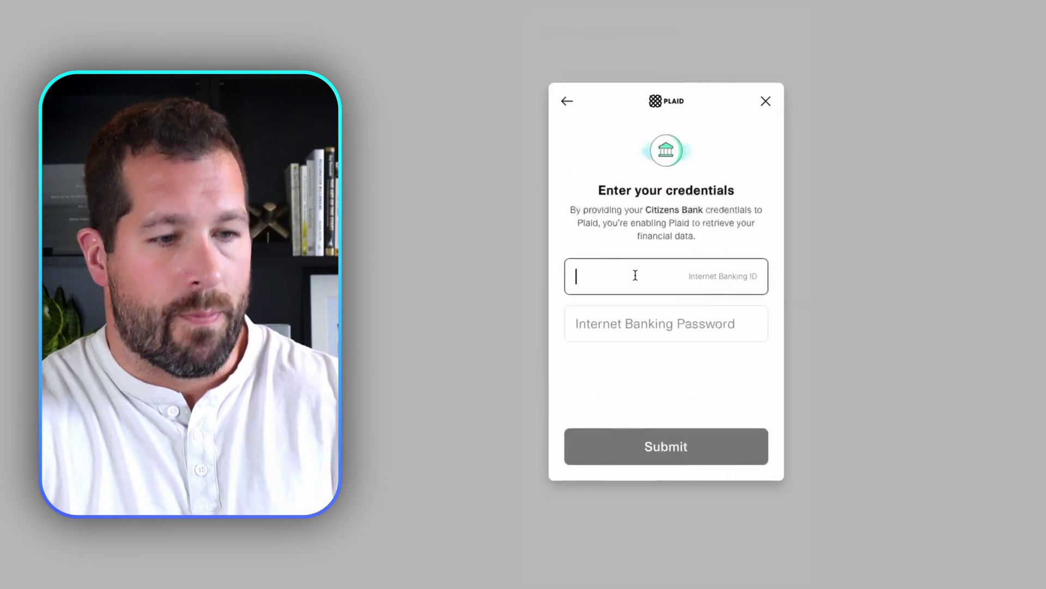
{"action": "left_click", "coordinate": [666, 446]}
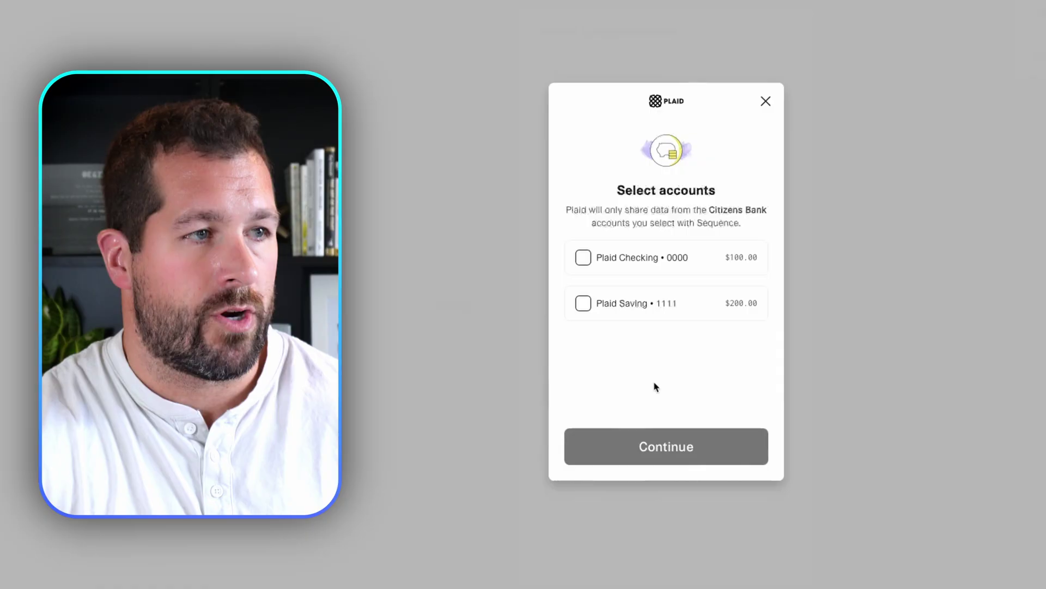
{"action": "left_click", "coordinate": [625, 300]}
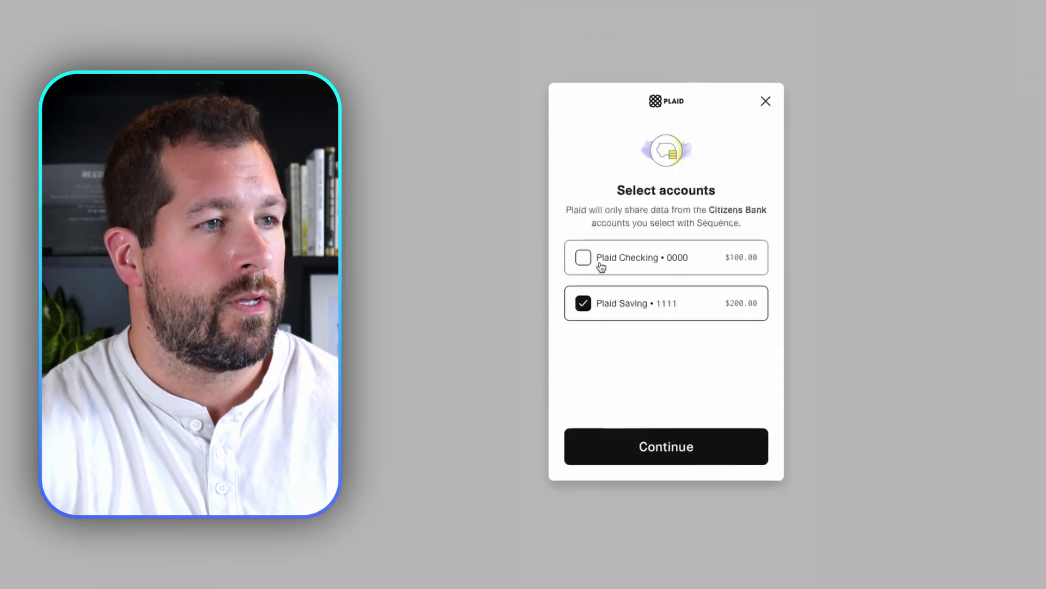
{"action": "left_click", "coordinate": [663, 447]}
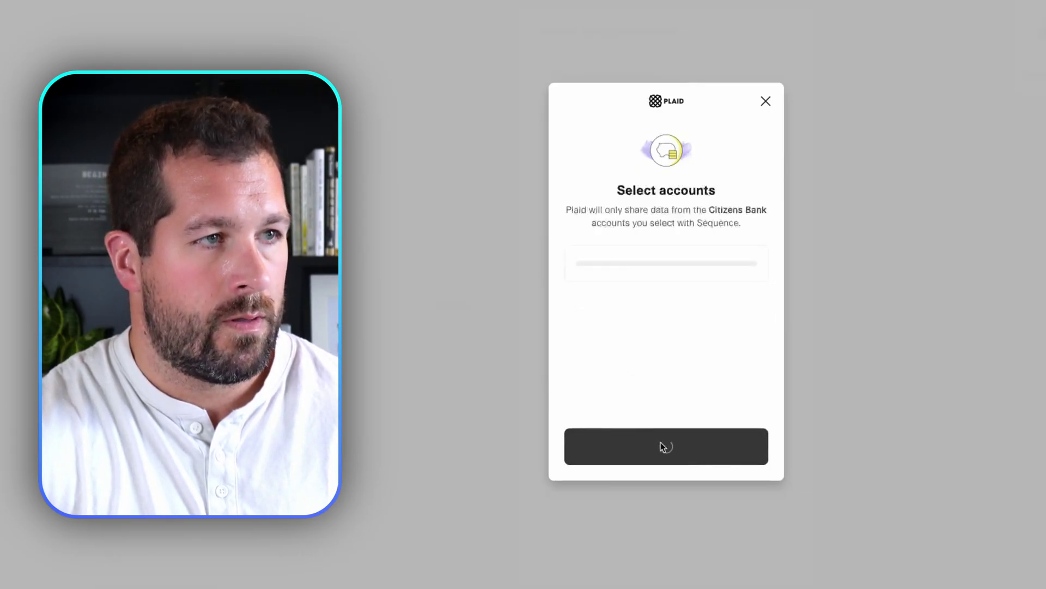
{"action": "left_click", "coordinate": [663, 448]}
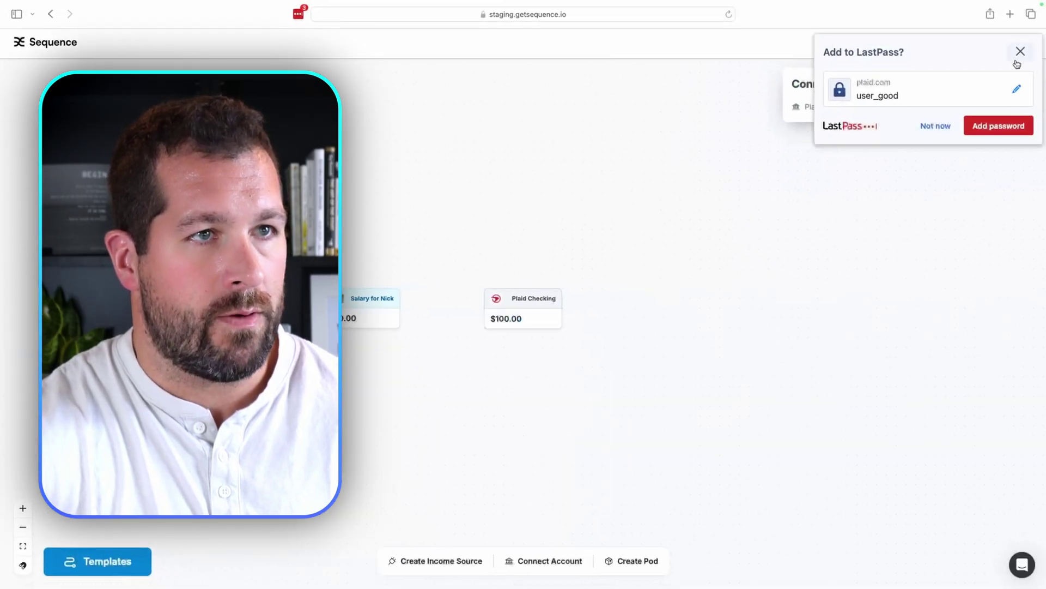
{"action": "left_click", "coordinate": [1020, 51]}
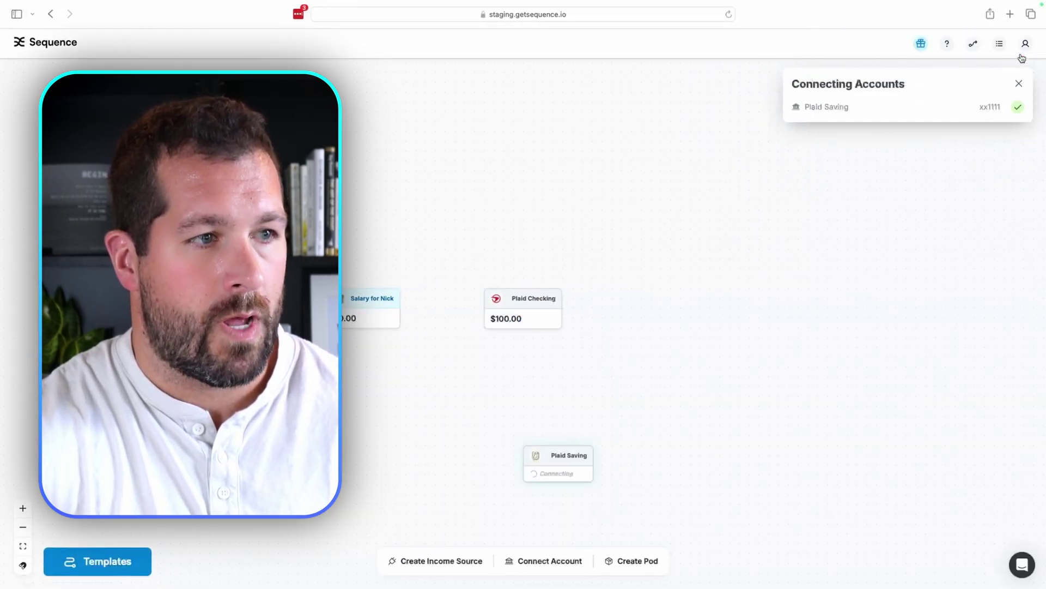
{"action": "left_click_drag", "start_coordinate": [568, 456], "coordinate": [532, 391]}
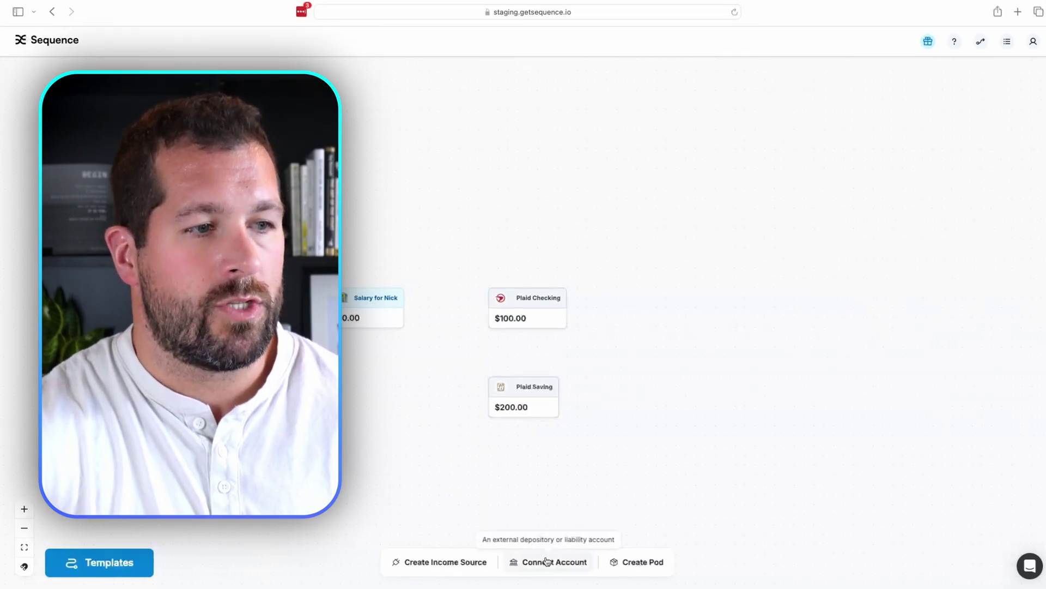
- Start connecting a Vanguard investment account through Plaid and submit the Vanguard login
{"action": "left_click", "coordinate": [547, 561]}
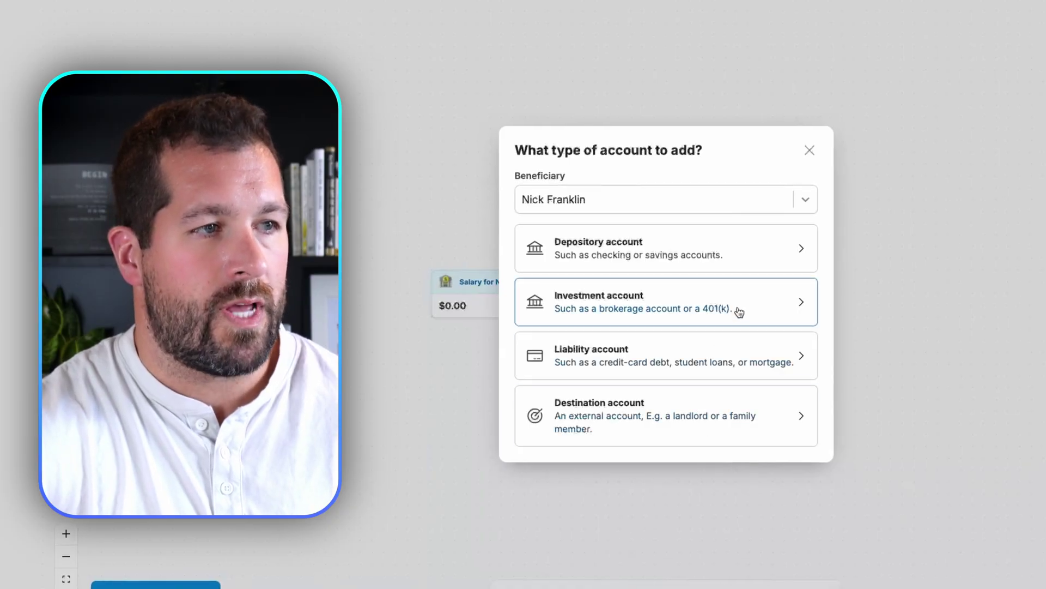
{"action": "left_click", "coordinate": [739, 311]}
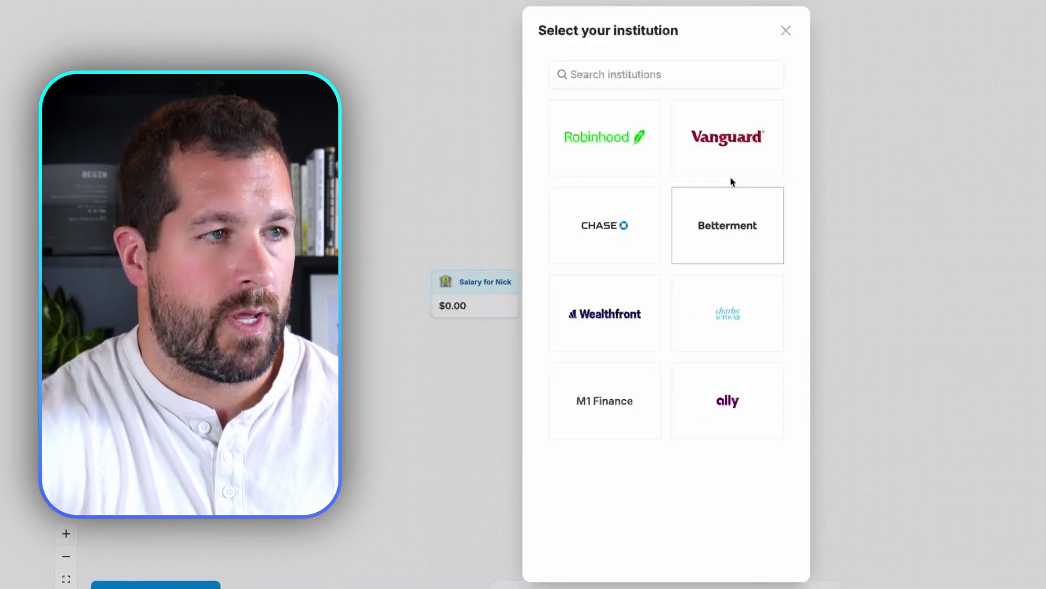
{"action": "left_click", "coordinate": [733, 140]}
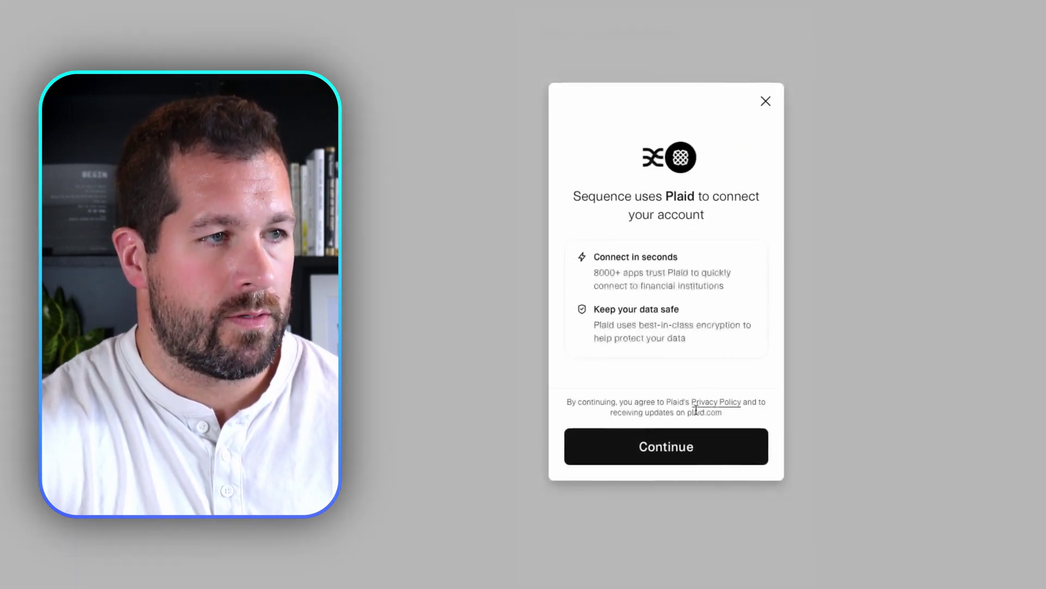
{"action": "left_click", "coordinate": [691, 446]}
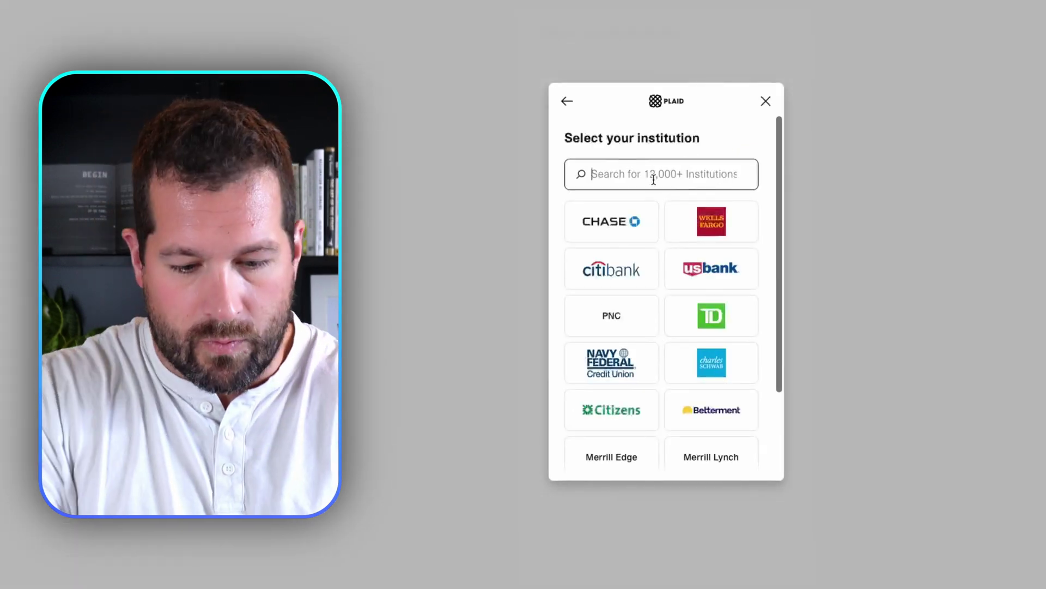
{"action": "type", "text": "vanguard"}
{"action": "left_click", "coordinate": [666, 221]}
{"action": "left_click", "coordinate": [666, 273]}
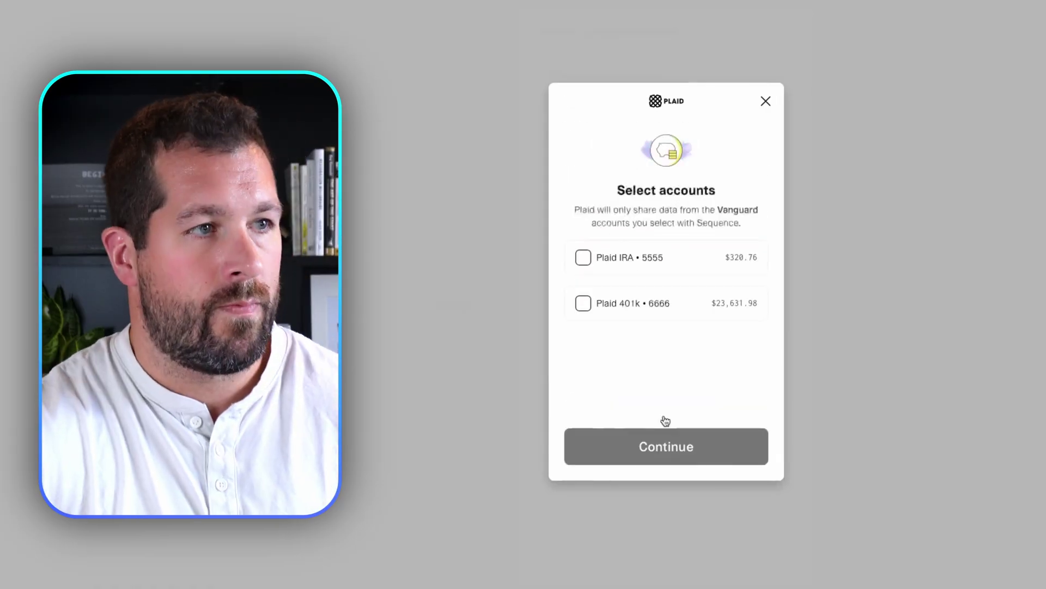
- Share Plaid IRA and Plaid 401k, then stack 401k above IRA at the upper right
{"action": "left_click", "coordinate": [584, 258]}
{"action": "left_click", "coordinate": [583, 303]}
{"action": "left_click", "coordinate": [666, 446]}
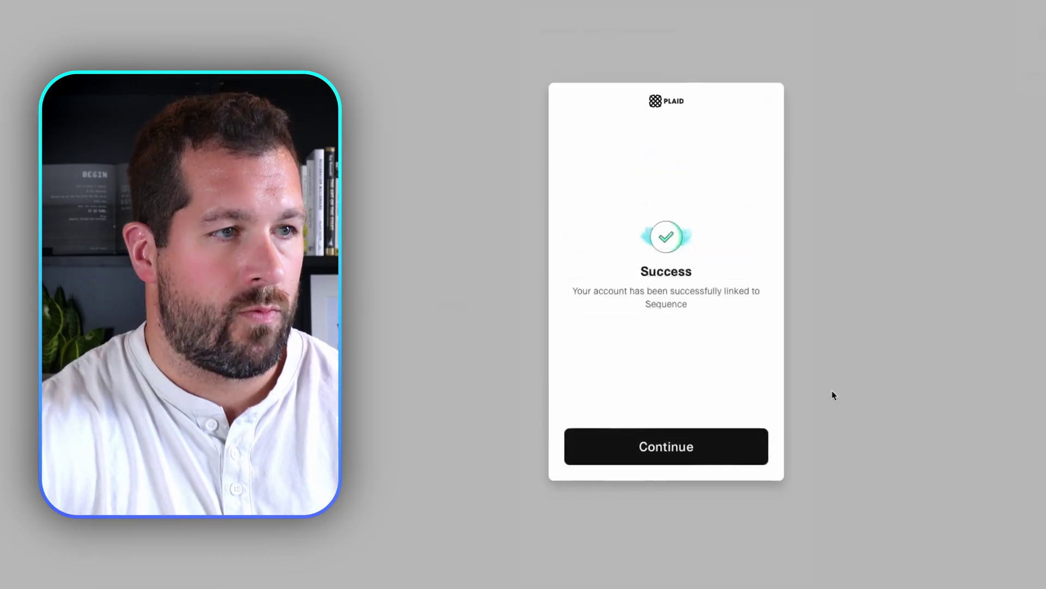
{"action": "left_click", "coordinate": [755, 447]}
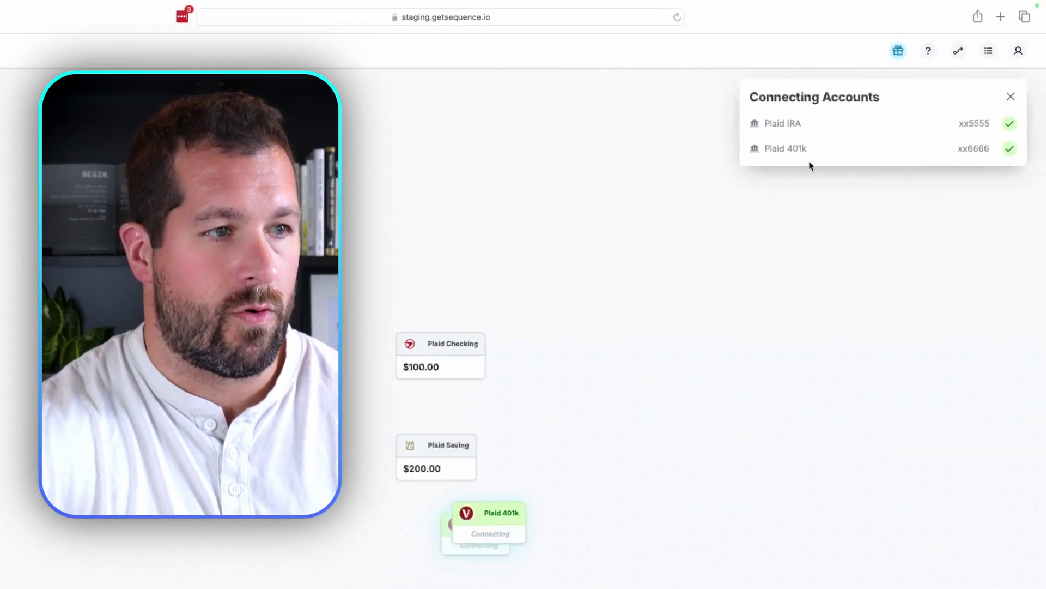
{"action": "left_click_drag", "start_coordinate": [576, 448], "coordinate": [710, 152]}
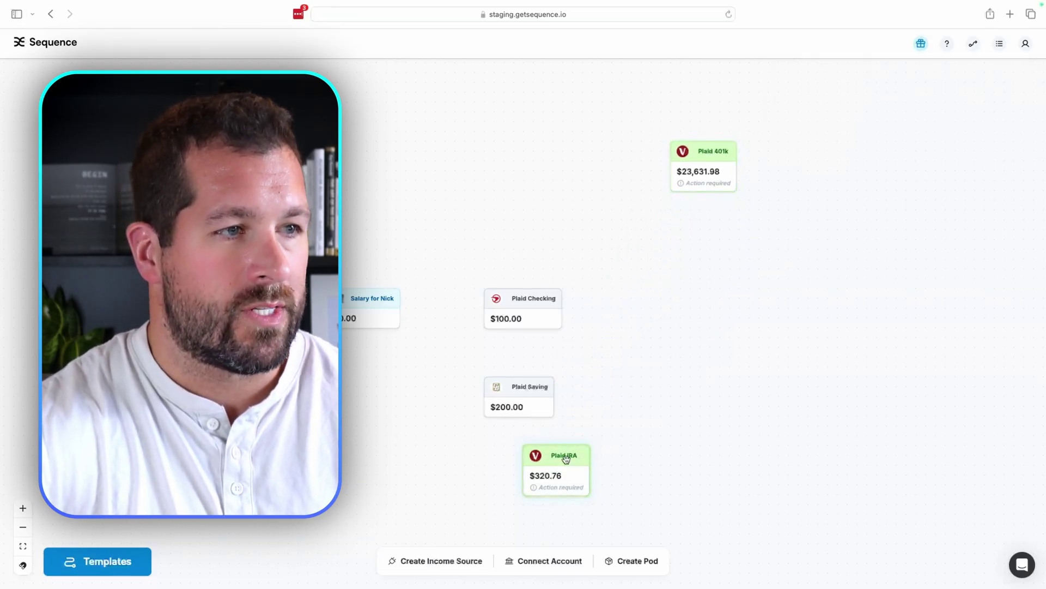
{"action": "left_click_drag", "start_coordinate": [564, 458], "coordinate": [715, 228]}
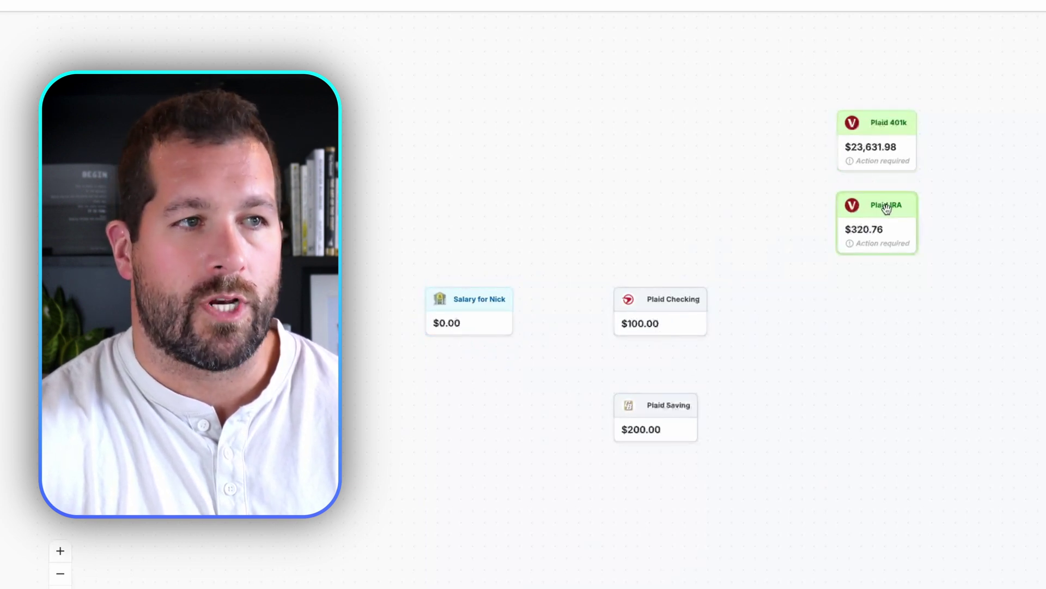
- Connect the debt accounts, including the ATLANTIC MORTGAGE home loan, through Spinwheel
{"action": "left_click", "coordinate": [686, 588]}
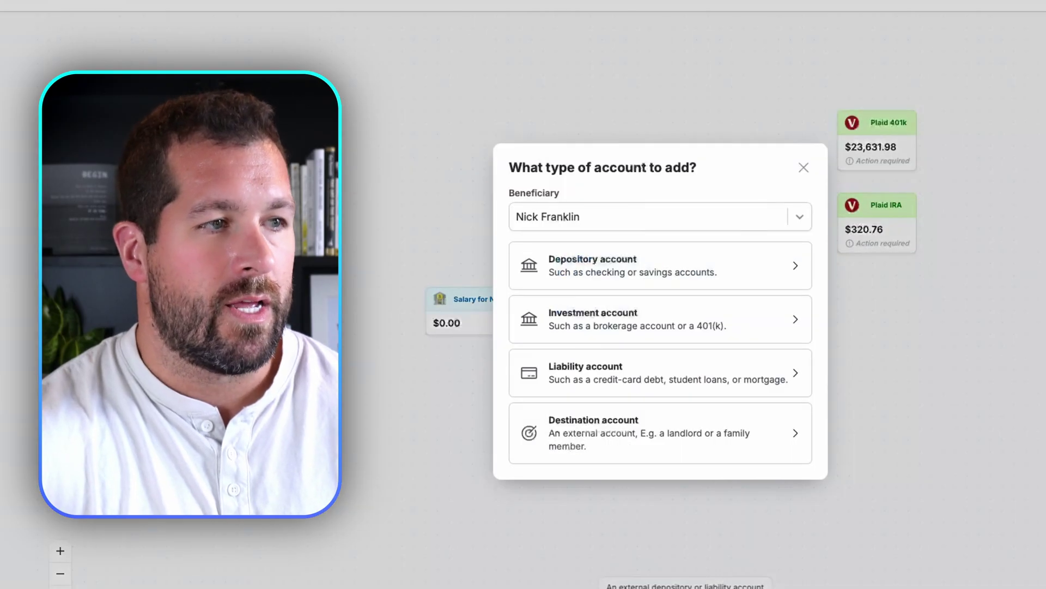
{"action": "left_click", "coordinate": [713, 378]}
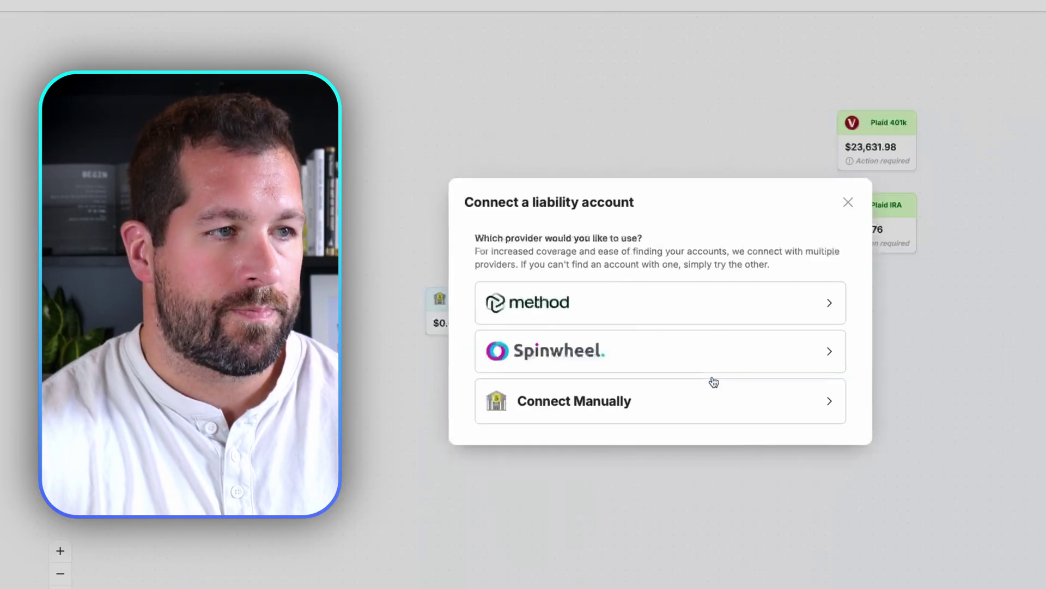
{"action": "left_click", "coordinate": [719, 352]}
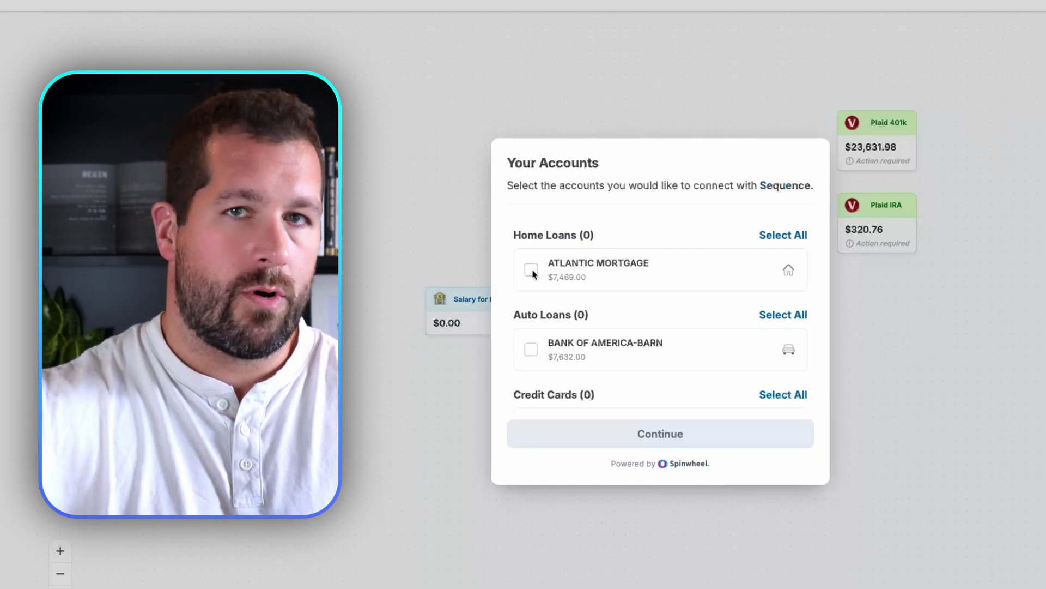
{"action": "left_click", "coordinate": [533, 272]}
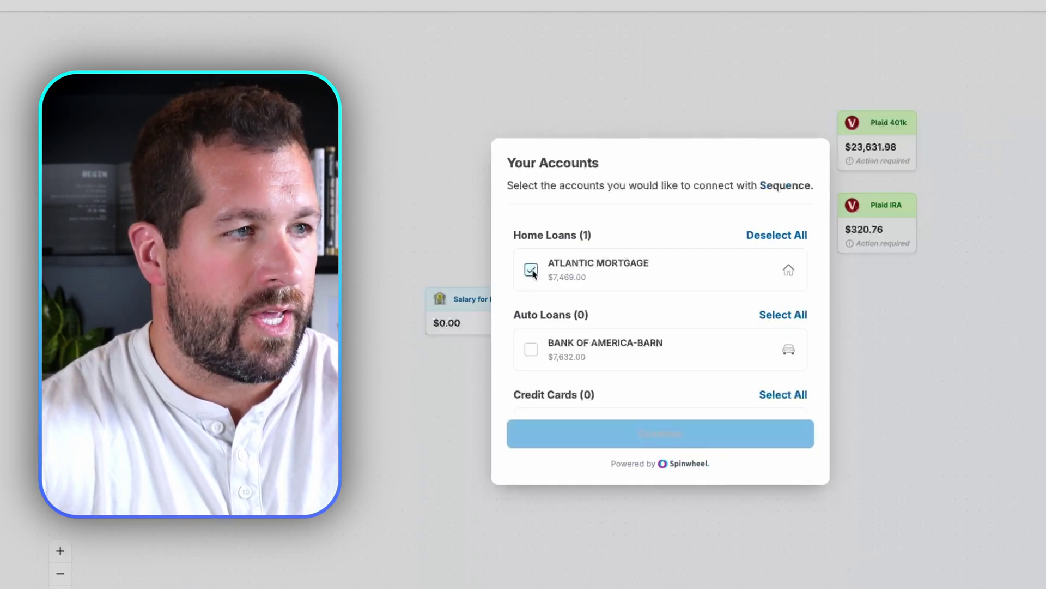
{"action": "scroll", "coordinate": [610, 357], "scroll_direction": "down", "scroll_amount": 2}
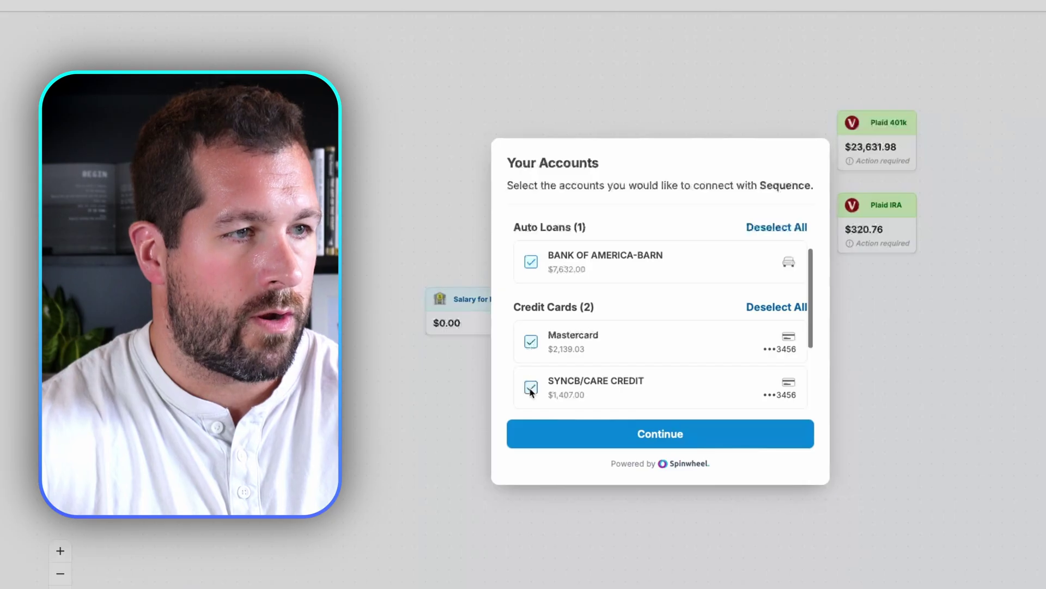
{"action": "scroll", "coordinate": [600, 376], "scroll_direction": "down", "scroll_amount": 3}
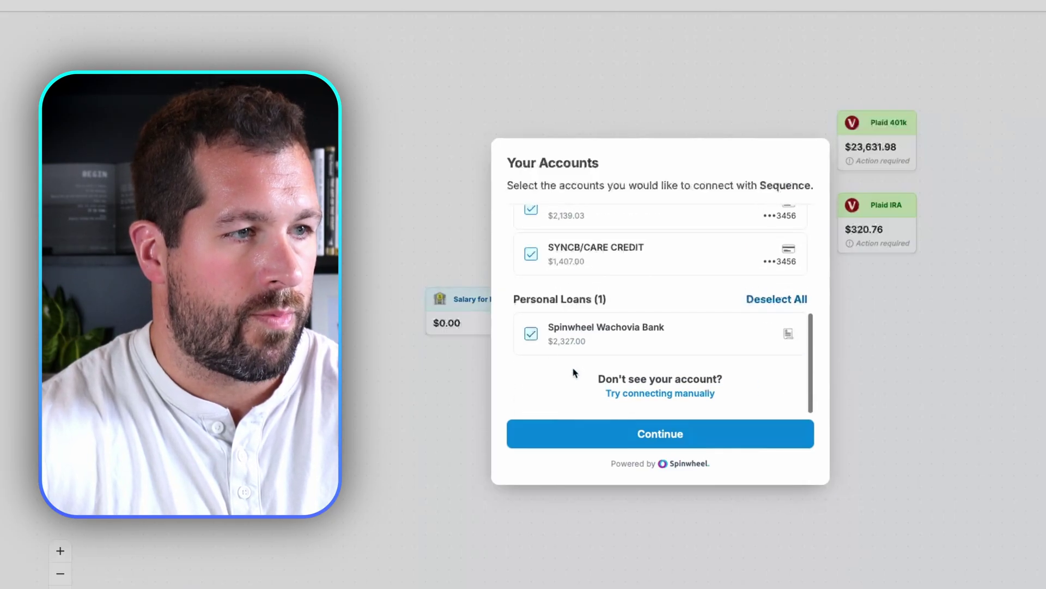
{"action": "left_click", "coordinate": [670, 440]}
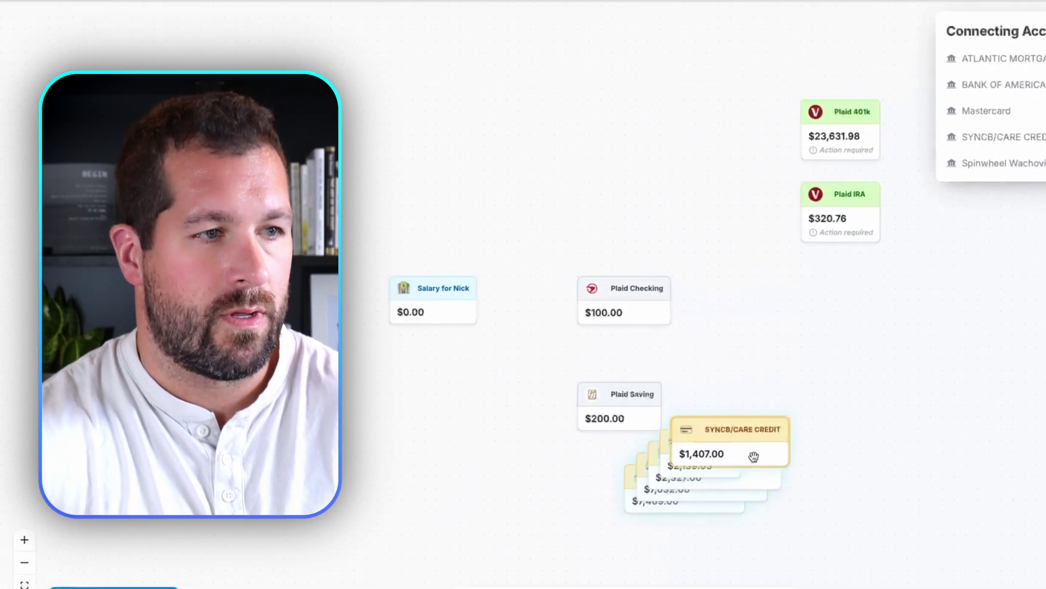
- Pull SYNCB/CARE CREDIT, Mastercard and Spinwheel Wachovia Bank out of the pile into a column
{"action": "left_click_drag", "start_coordinate": [754, 456], "coordinate": [869, 307]}
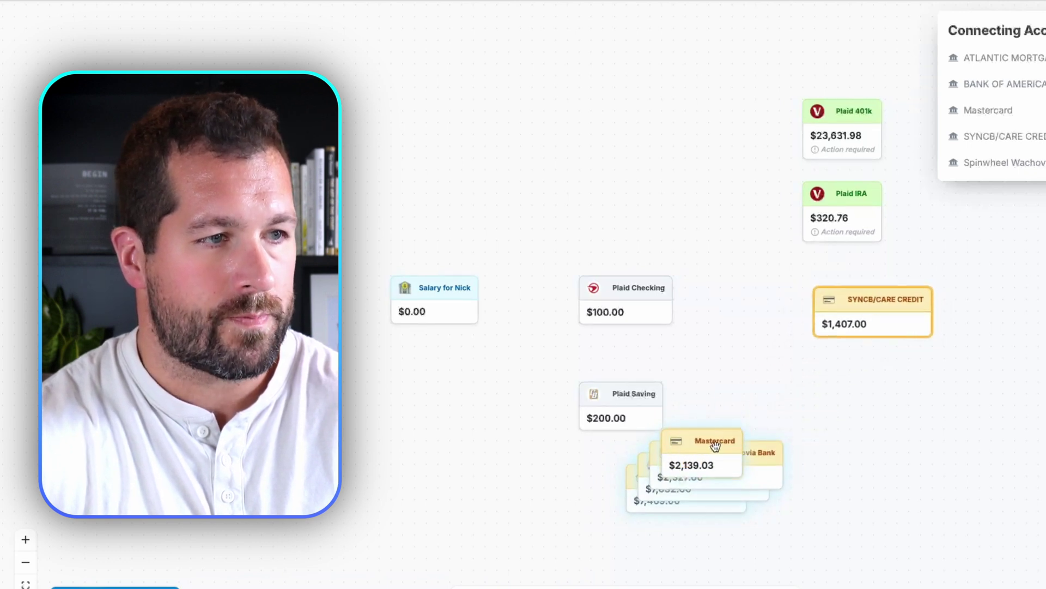
{"action": "left_click_drag", "start_coordinate": [715, 443], "coordinate": [858, 371]}
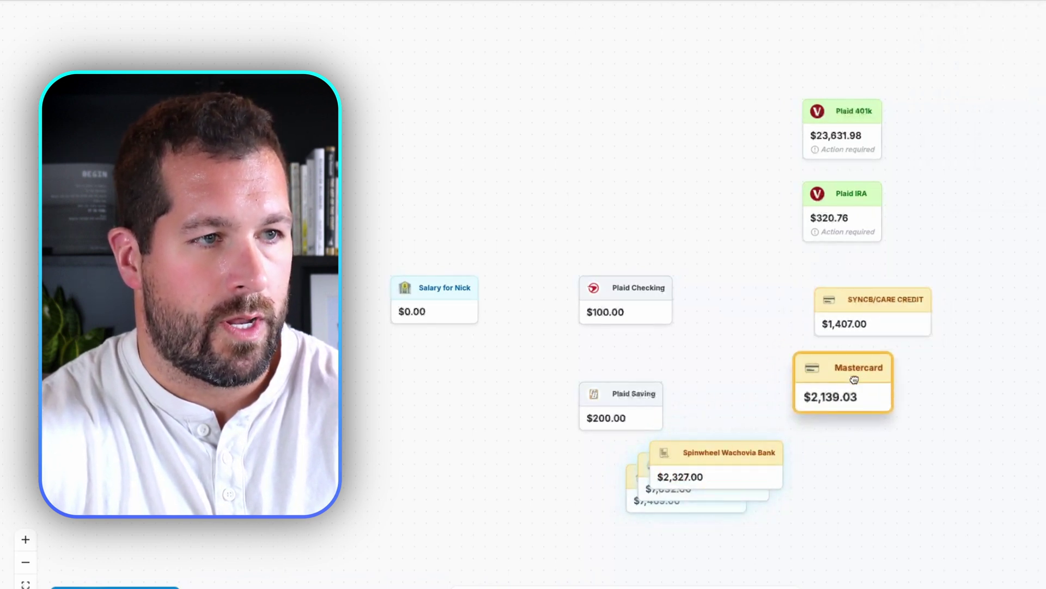
{"action": "left_click_drag", "start_coordinate": [854, 317], "coordinate": [845, 318]}
{"action": "left_click_drag", "start_coordinate": [730, 446], "coordinate": [885, 436]}
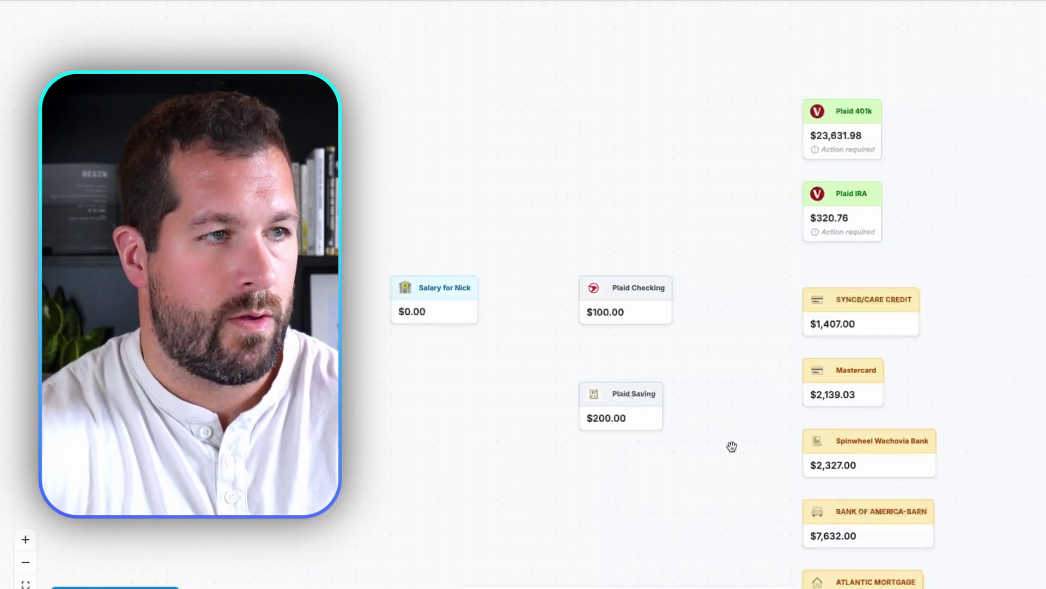
{"action": "left_click_drag", "start_coordinate": [731, 446], "coordinate": [745, 380]}
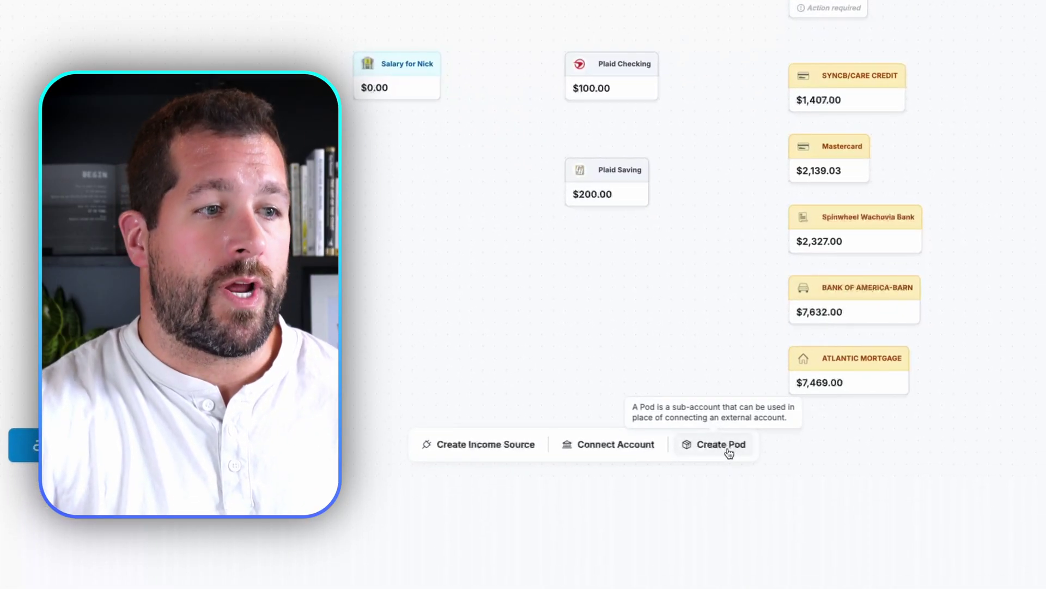
- Create three pods in turn: Needs (50%), Wants (30%) and Savings & Debt (20%)
{"action": "left_click", "coordinate": [728, 451]}
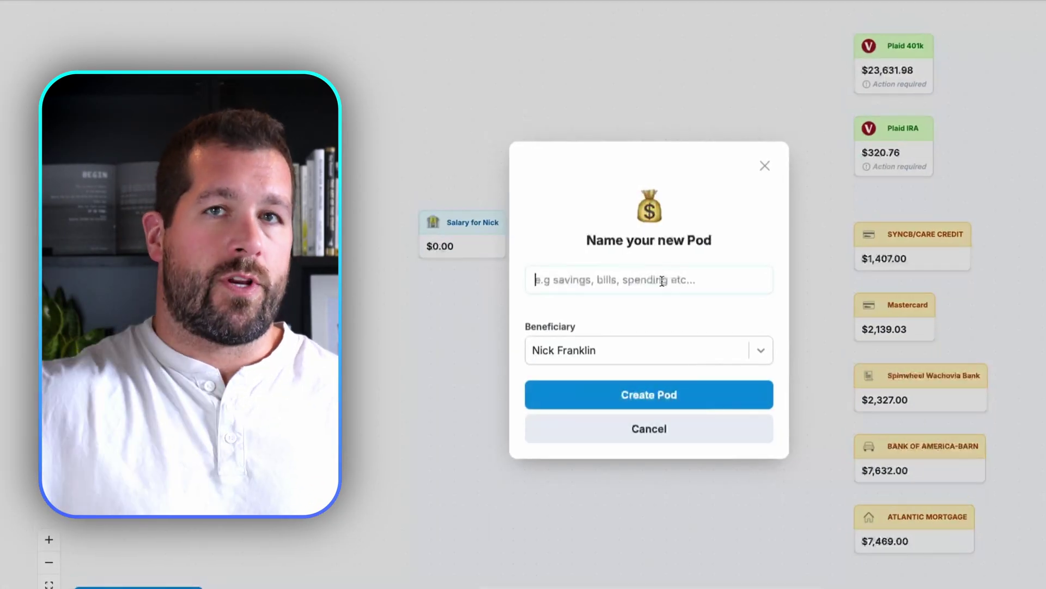
{"action": "type", "text": "Needs (50%"}
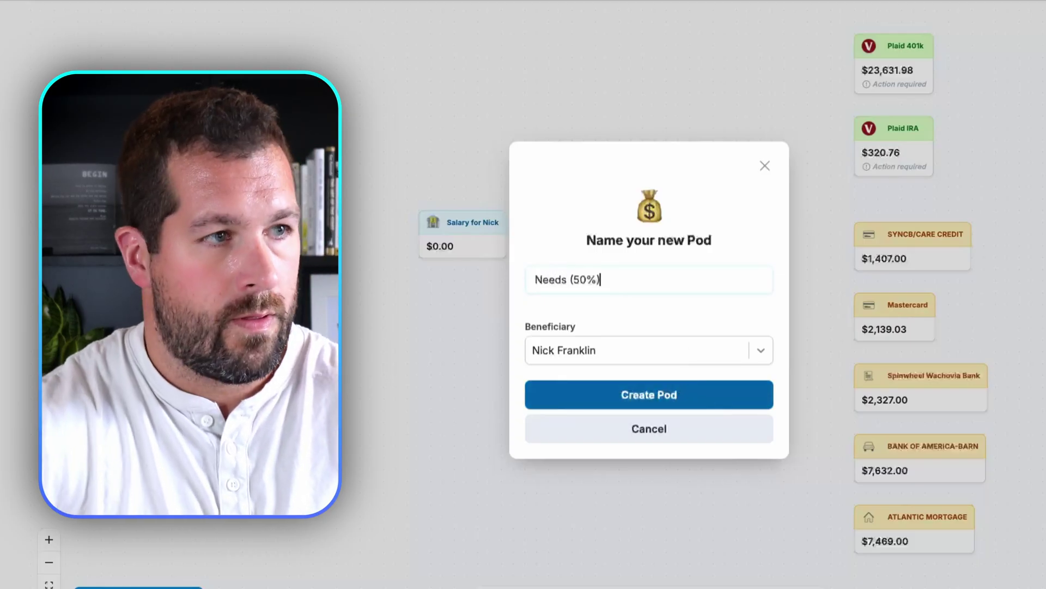
{"action": "left_click", "coordinate": [681, 388]}
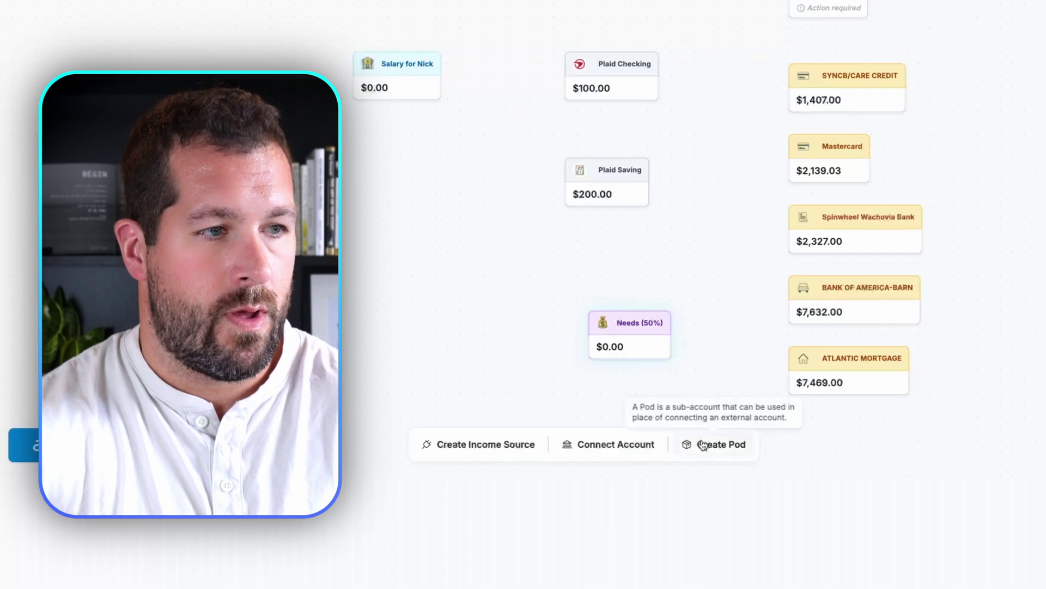
{"action": "left_click", "coordinate": [704, 452]}
{"action": "left_click", "coordinate": [621, 130]}
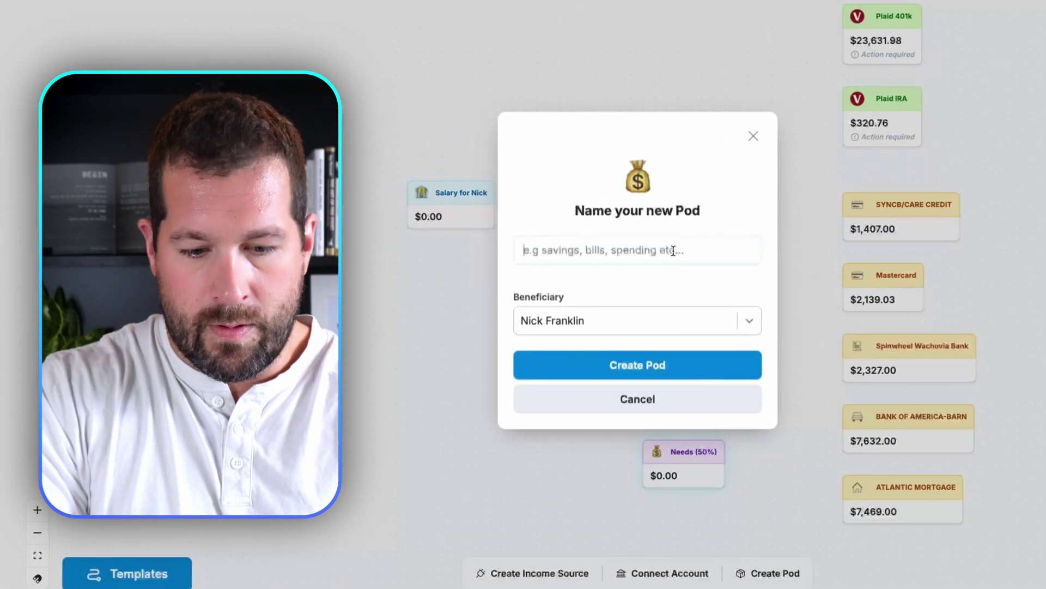
{"action": "type", "text": "Wants (30%"}
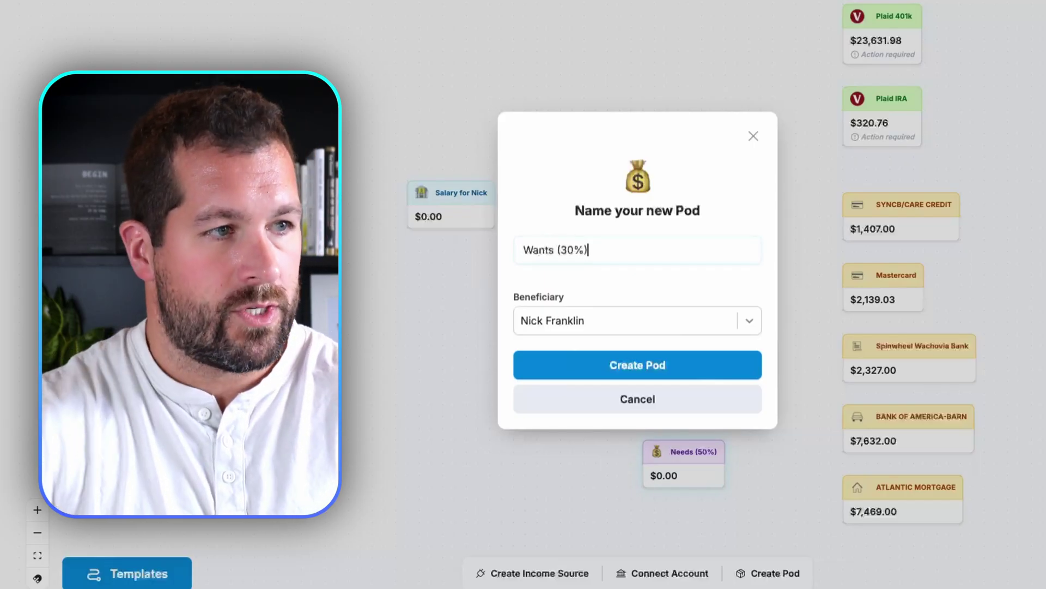
{"action": "left_click", "coordinate": [661, 363]}
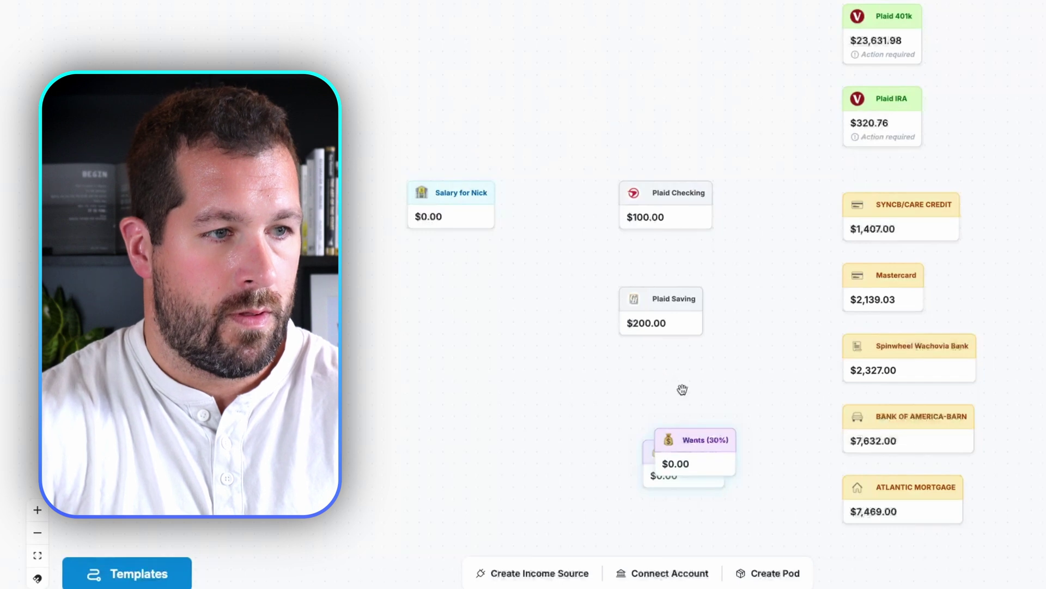
{"action": "left_click", "coordinate": [775, 572]}
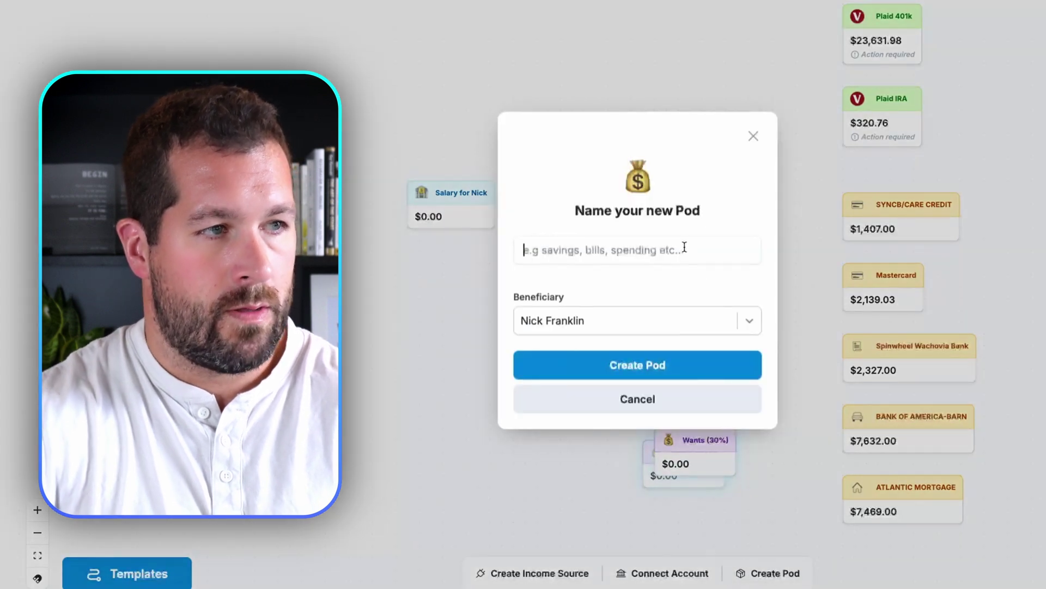
{"action": "type", "text": "Savinbg"}
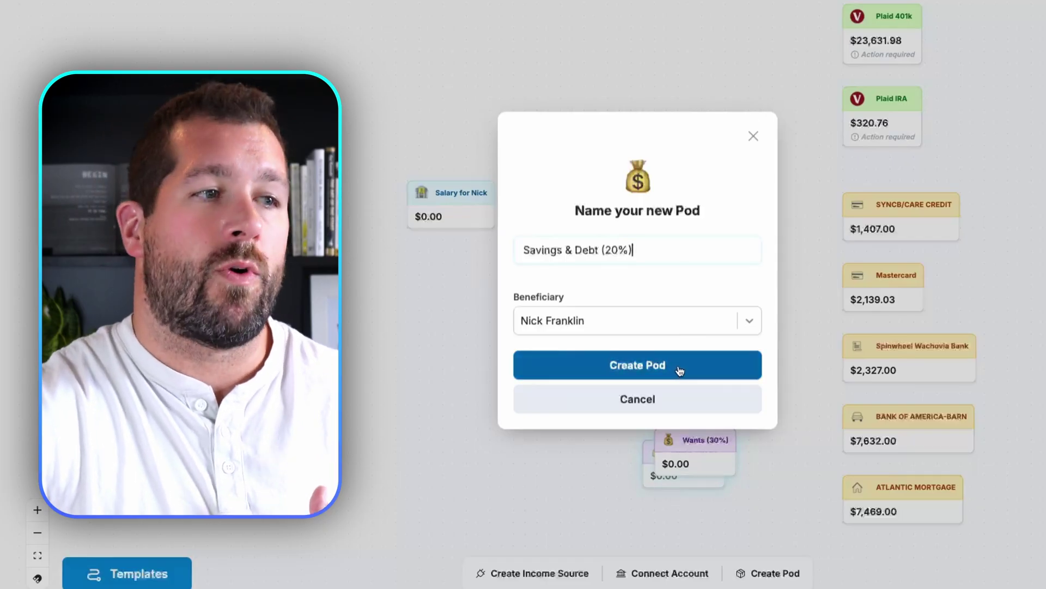
{"action": "left_click", "coordinate": [679, 370]}
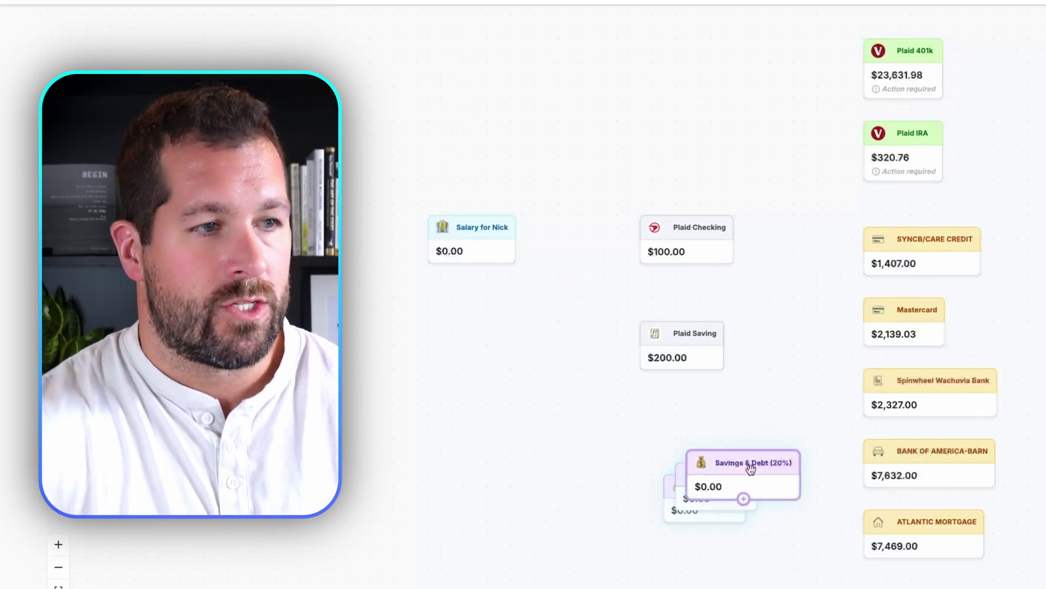
- Column Savings & Debt, Wants and Needs beside the salary source; move Plaid Checking below Plaid Saving
{"action": "left_click_drag", "start_coordinate": [751, 470], "coordinate": [601, 108]}
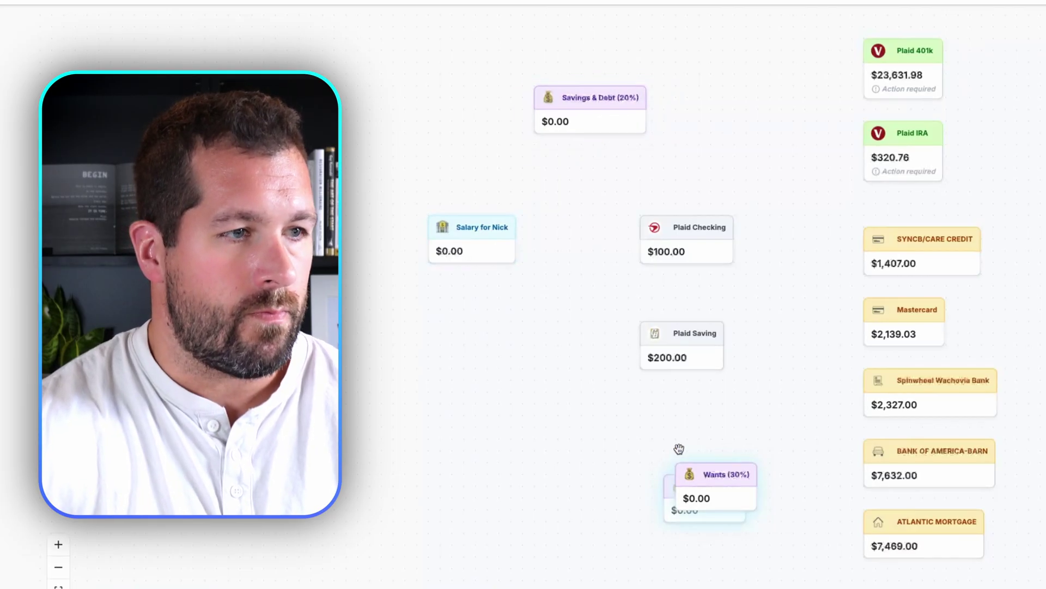
{"action": "left_click_drag", "start_coordinate": [703, 474], "coordinate": [569, 231]}
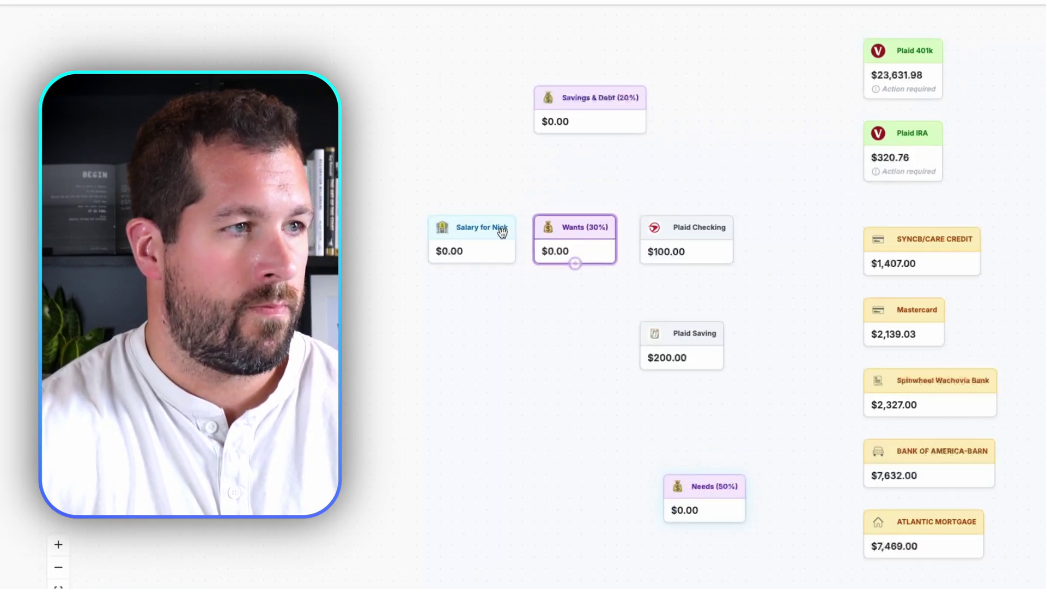
{"action": "left_click_drag", "start_coordinate": [499, 232], "coordinate": [446, 234]}
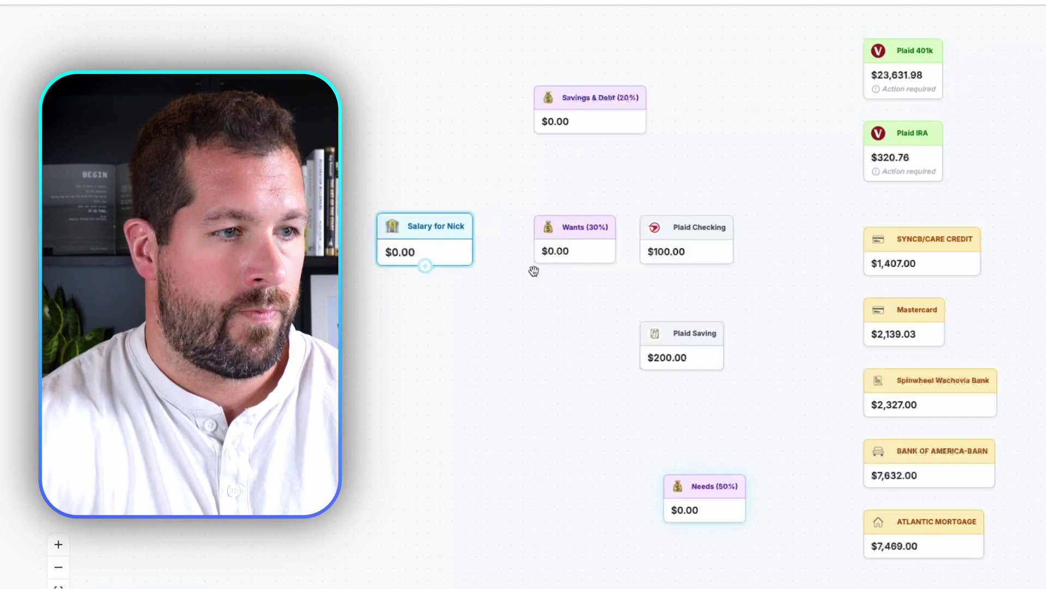
{"action": "left_click_drag", "start_coordinate": [703, 486], "coordinate": [572, 368]}
{"action": "left_click_drag", "start_coordinate": [698, 252], "coordinate": [718, 459]}
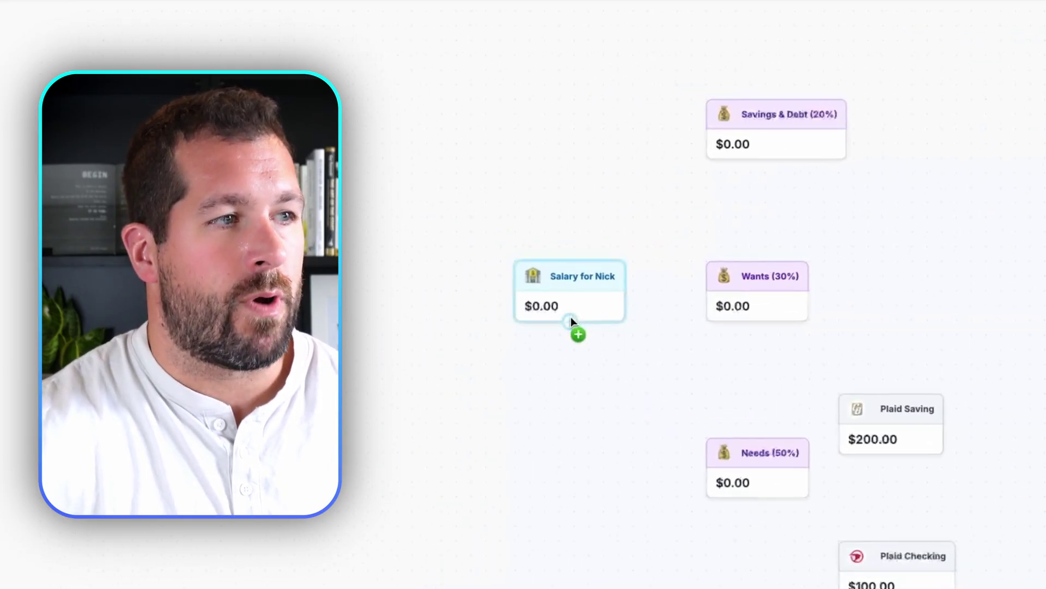
- Link the salary source to Needs (50%) with a rule triggered by incoming funds
{"action": "left_click_drag", "start_coordinate": [571, 319], "coordinate": [750, 433]}
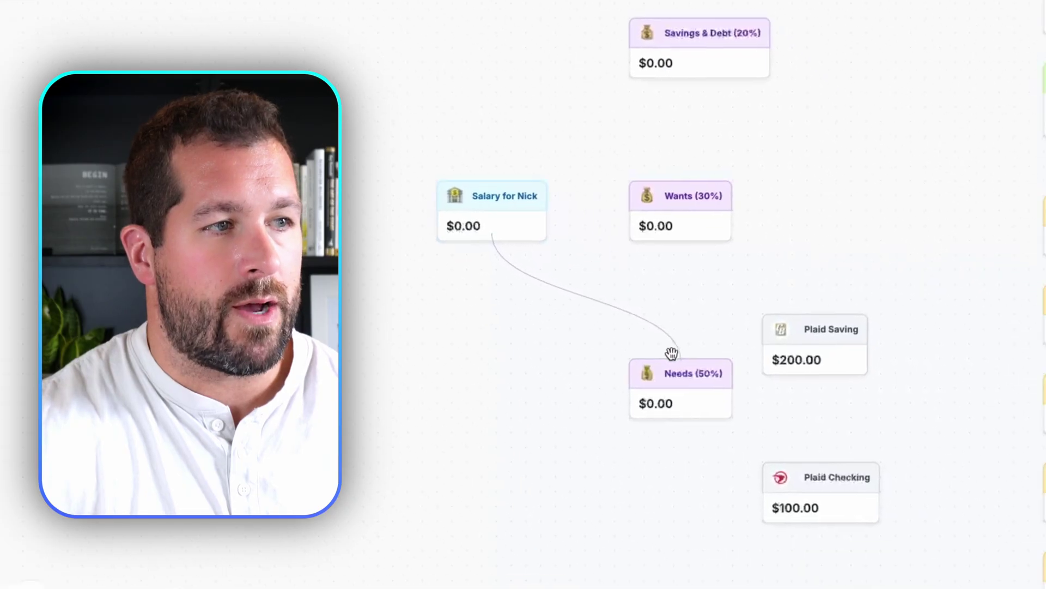
{"action": "left_click_drag", "start_coordinate": [672, 353], "coordinate": [672, 355]}
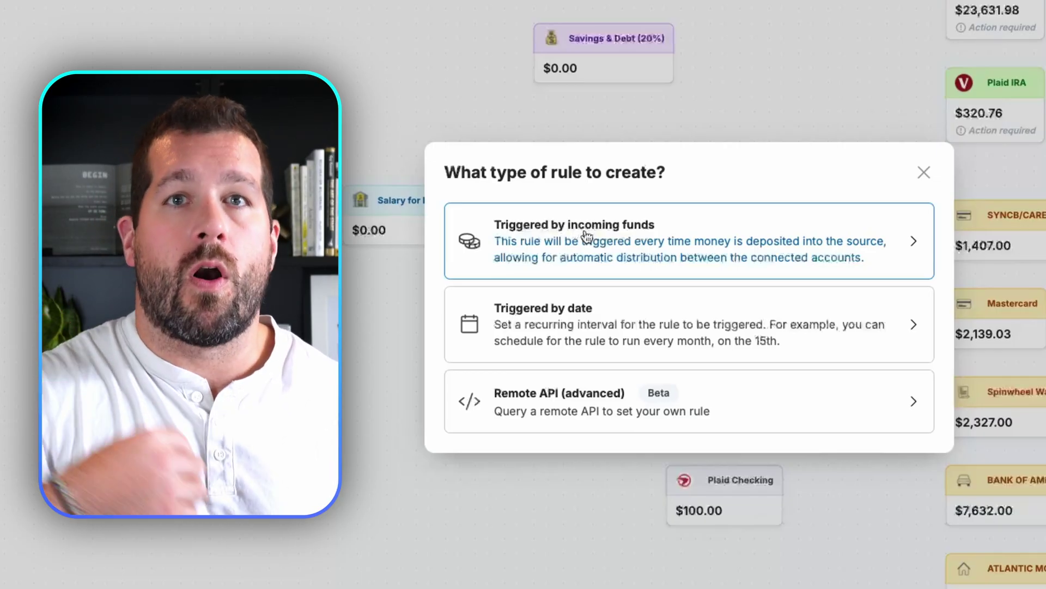
{"action": "left_click", "coordinate": [586, 235]}
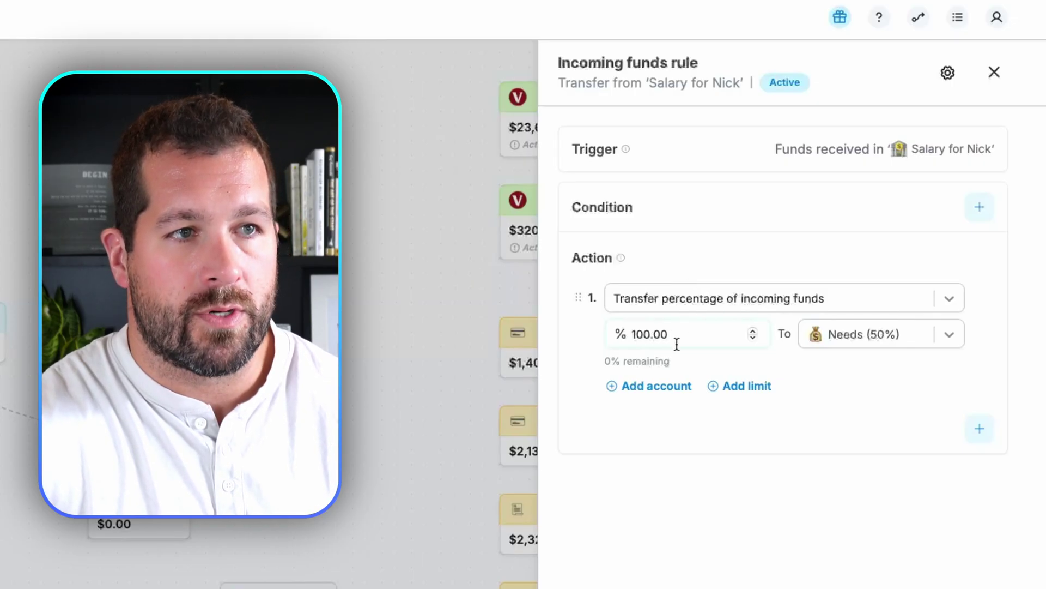
- Set the Needs share to 50% and add a 30% share going to Wants (30%)
{"action": "left_click_drag", "start_coordinate": [690, 338], "coordinate": [620, 335]}
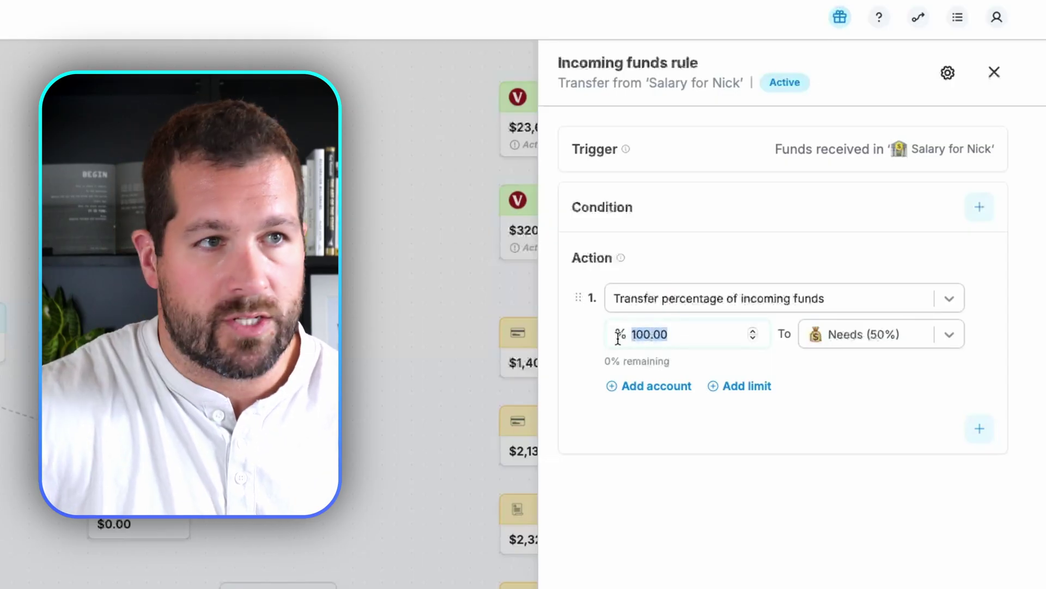
{"action": "type", "text": "50"}
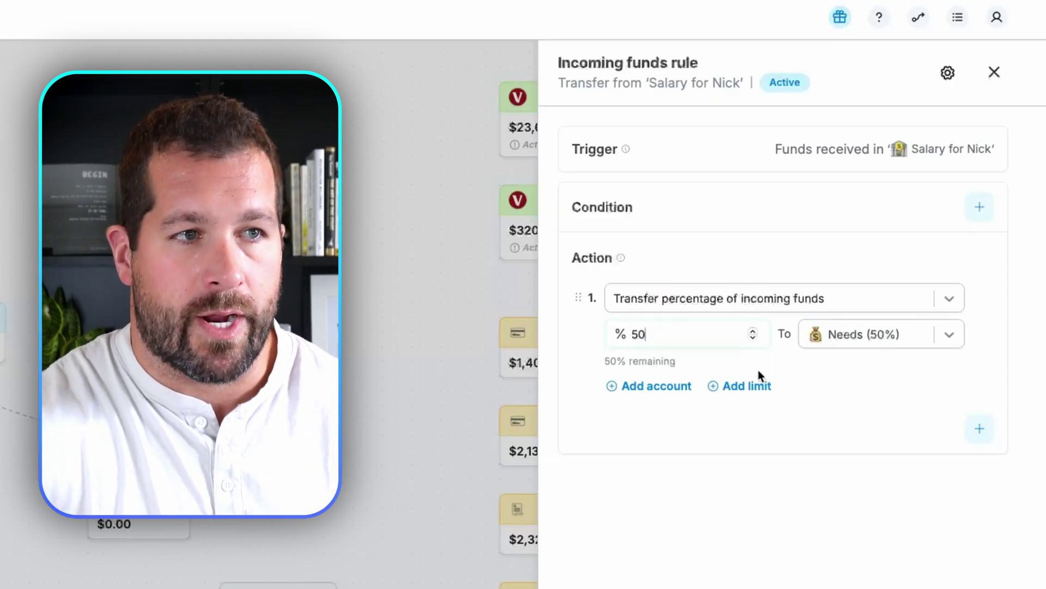
{"action": "left_click", "coordinate": [656, 386]}
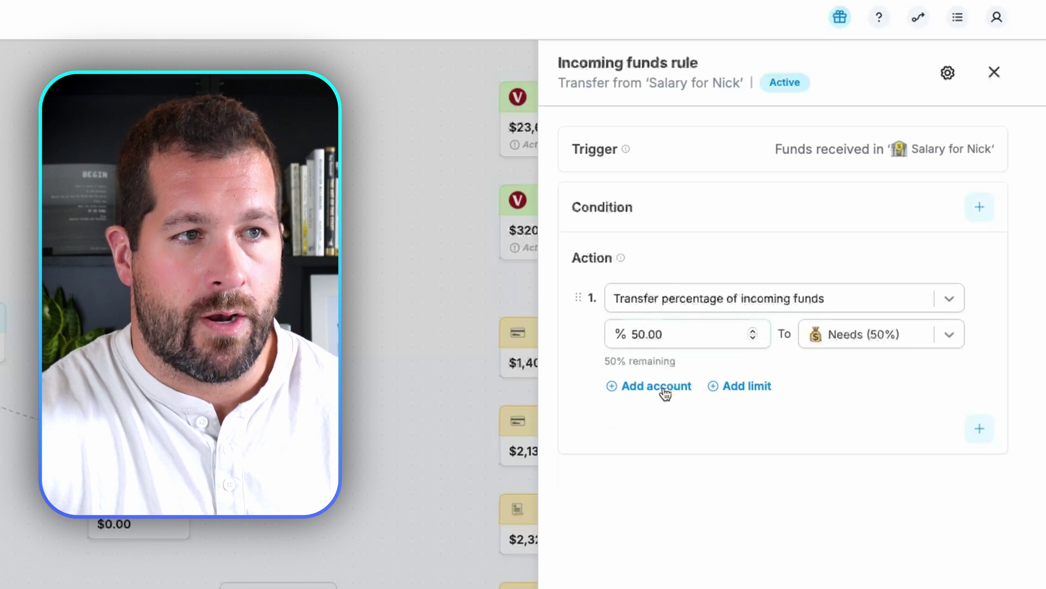
{"action": "key", "text": "ctrl+a"}
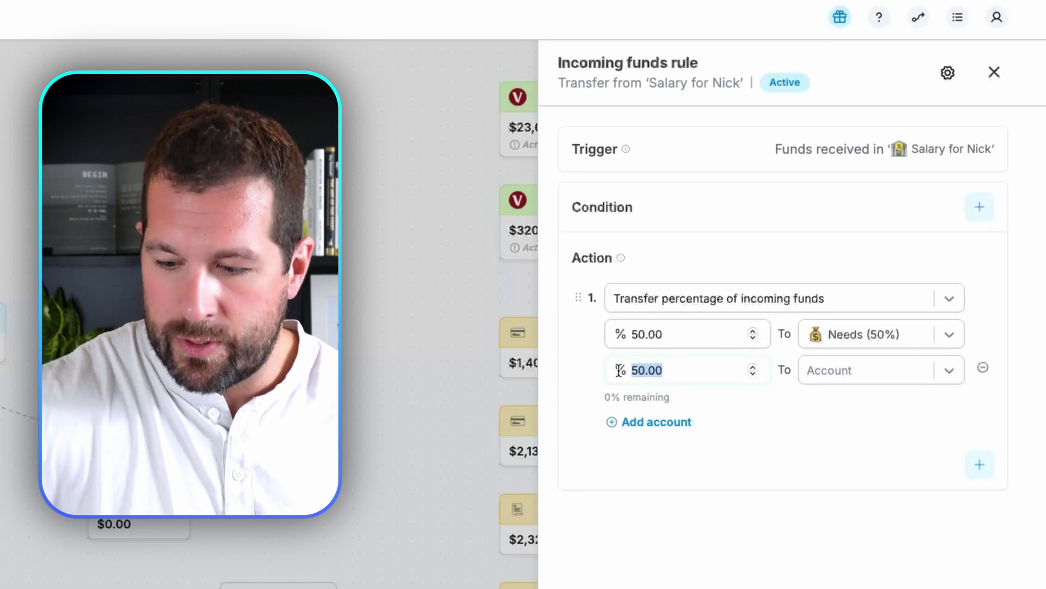
{"action": "type", "text": "30"}
{"action": "left_click", "coordinate": [848, 373]}
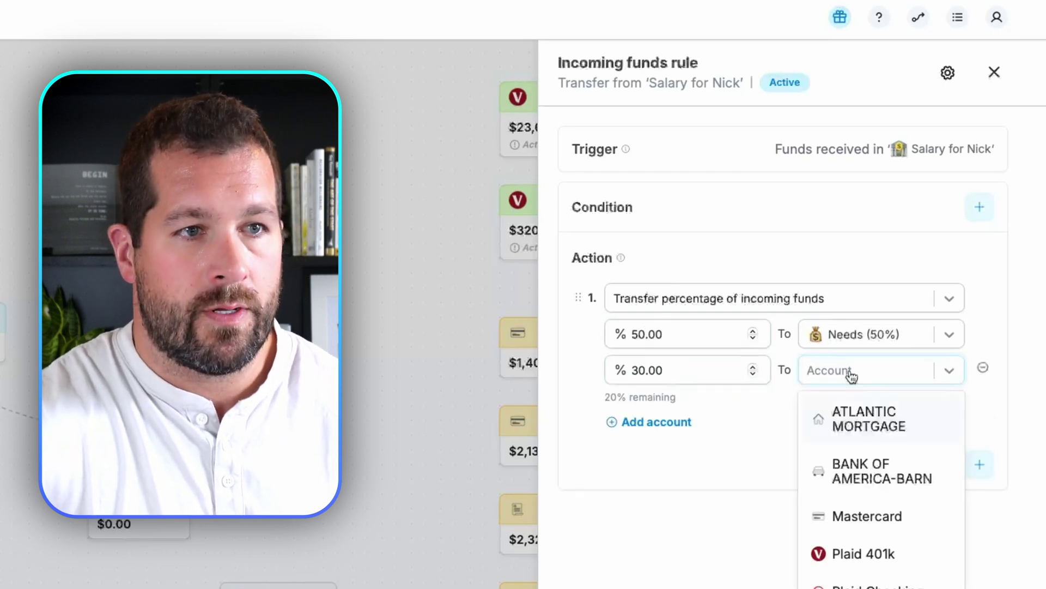
{"action": "scroll", "coordinate": [881, 553], "scroll_direction": "down", "scroll_amount": 1}
{"action": "scroll", "coordinate": [879, 557], "scroll_direction": "down", "scroll_amount": 4}
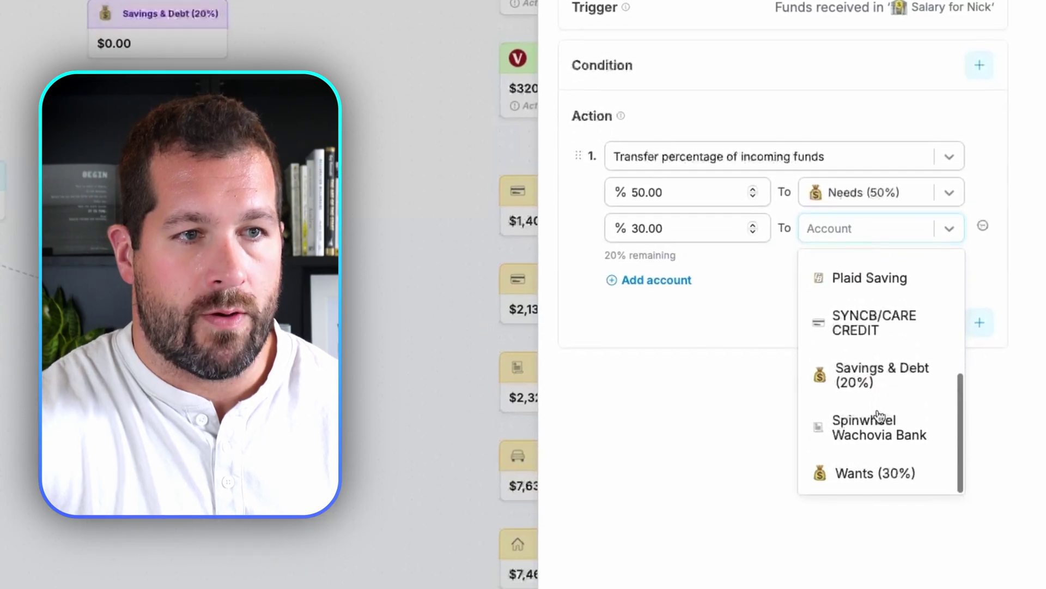
{"action": "left_click", "coordinate": [883, 490]}
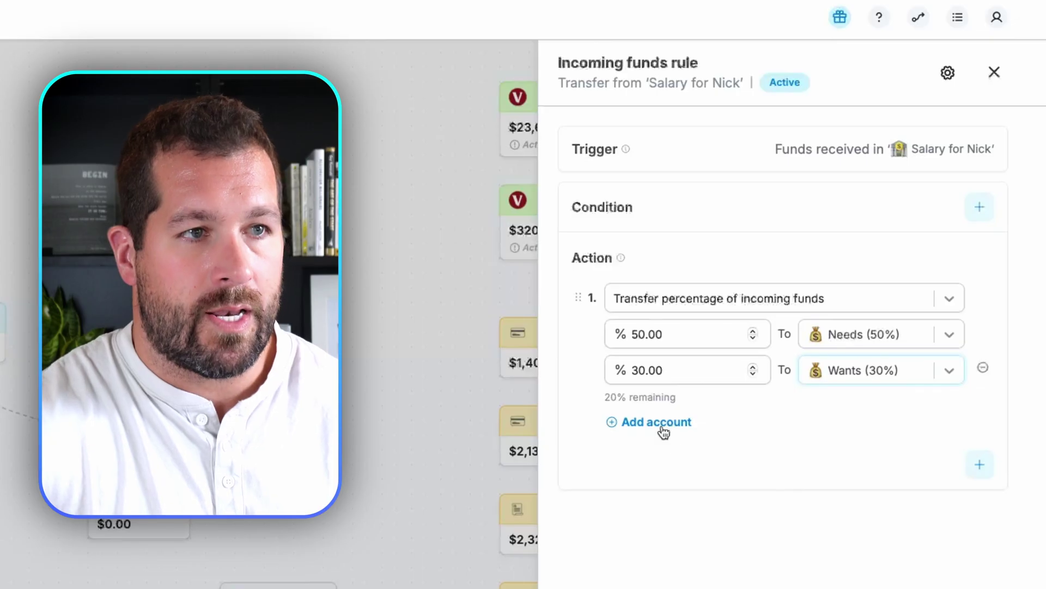
- Add a 20% share for Savings & Debt (20%) and save the split rule
{"action": "left_click", "coordinate": [664, 430]}
{"action": "left_click", "coordinate": [858, 415]}
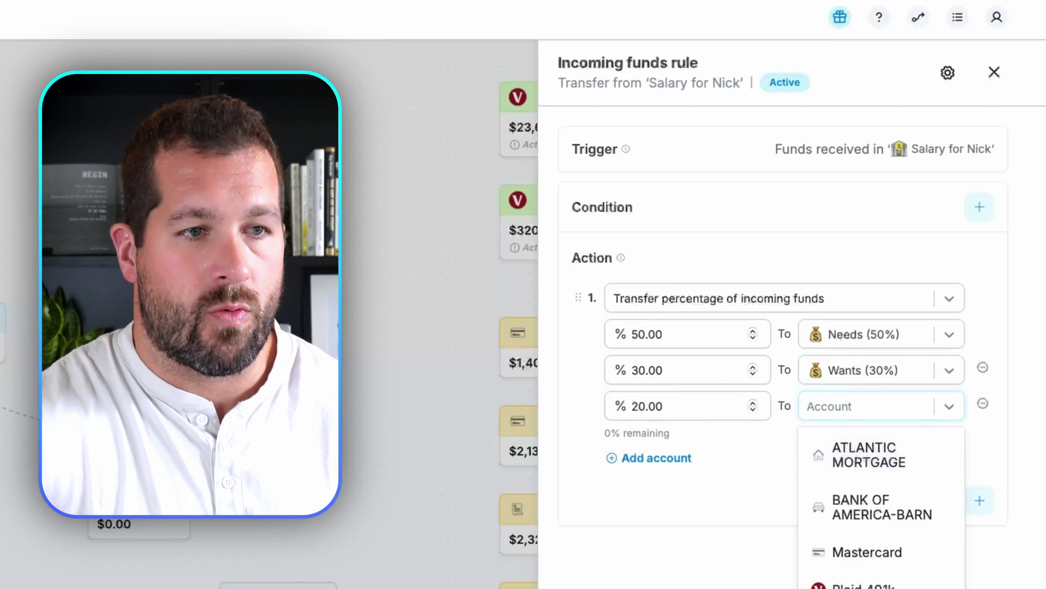
{"action": "scroll", "coordinate": [883, 463], "scroll_direction": "down", "scroll_amount": 5}
{"action": "left_click", "coordinate": [883, 463]}
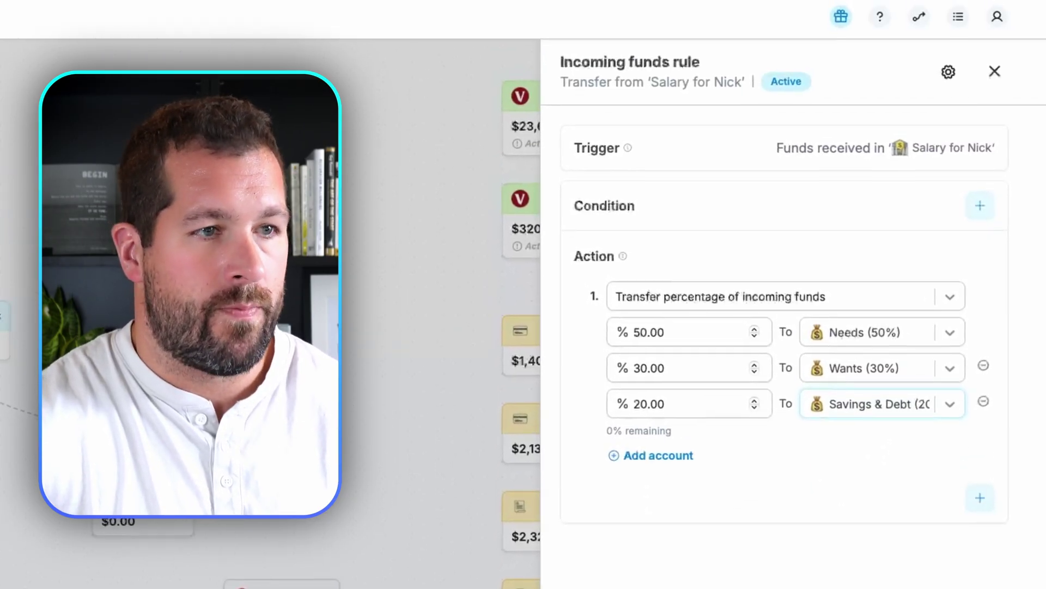
{"action": "left_click", "coordinate": [701, 563]}
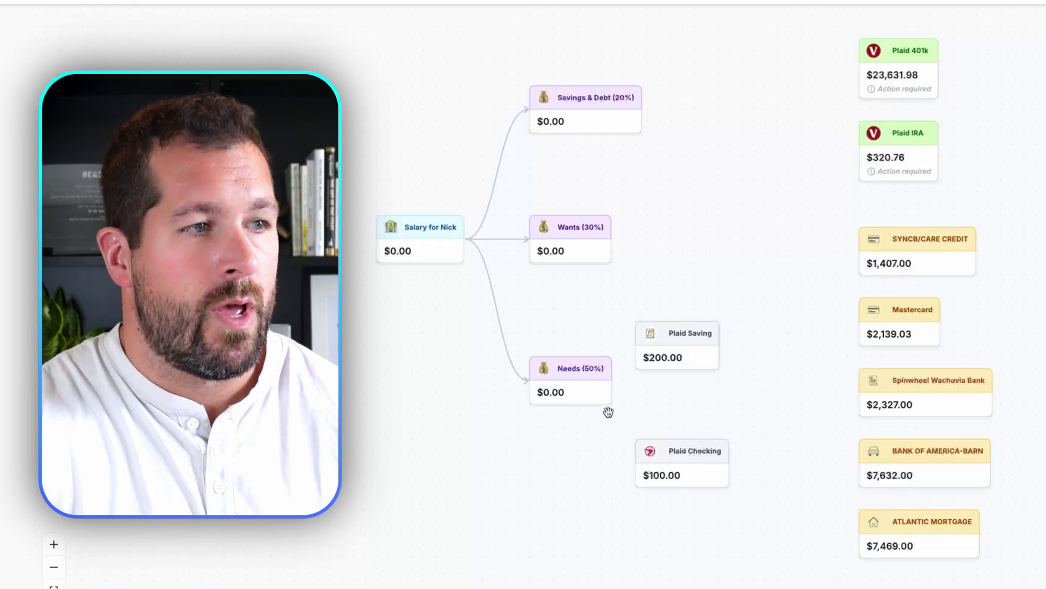
{"action": "left_click", "coordinate": [583, 379]}
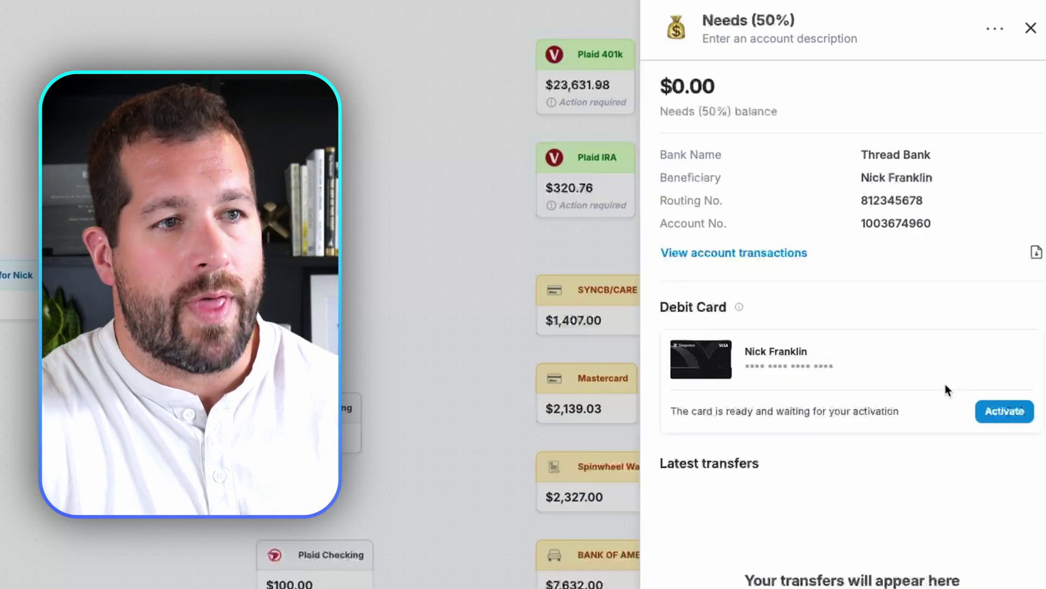
{"action": "left_click", "coordinate": [1031, 28]}
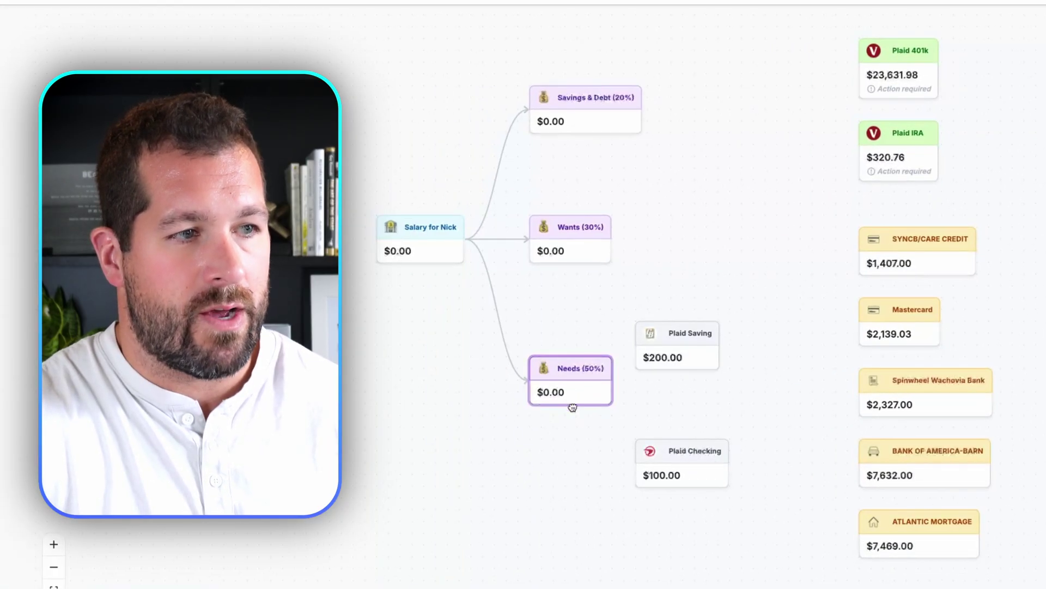
{"action": "left_click_drag", "start_coordinate": [572, 408], "coordinate": [643, 454]}
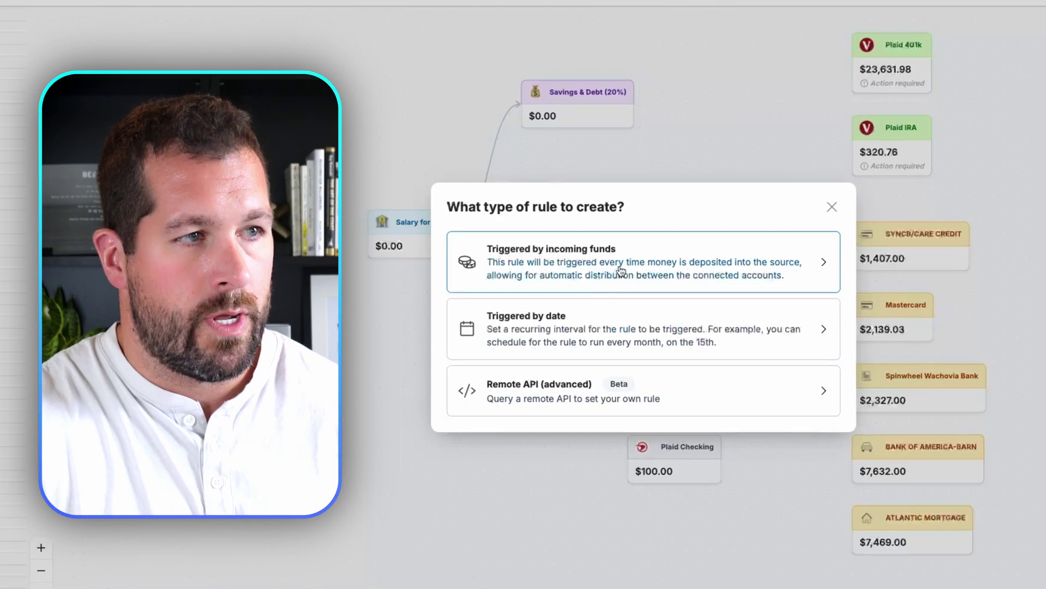
- Trigger the Needs rule on incoming funds, keeping 100% to Plaid Checking, and close it
{"action": "left_click", "coordinate": [621, 271]}
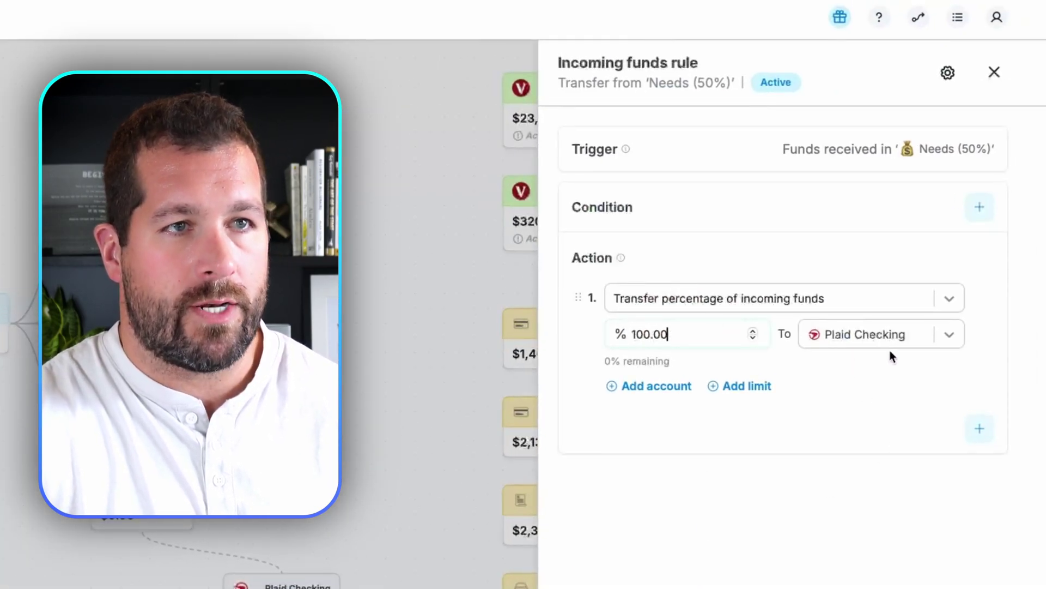
{"action": "left_click", "coordinate": [948, 585]}
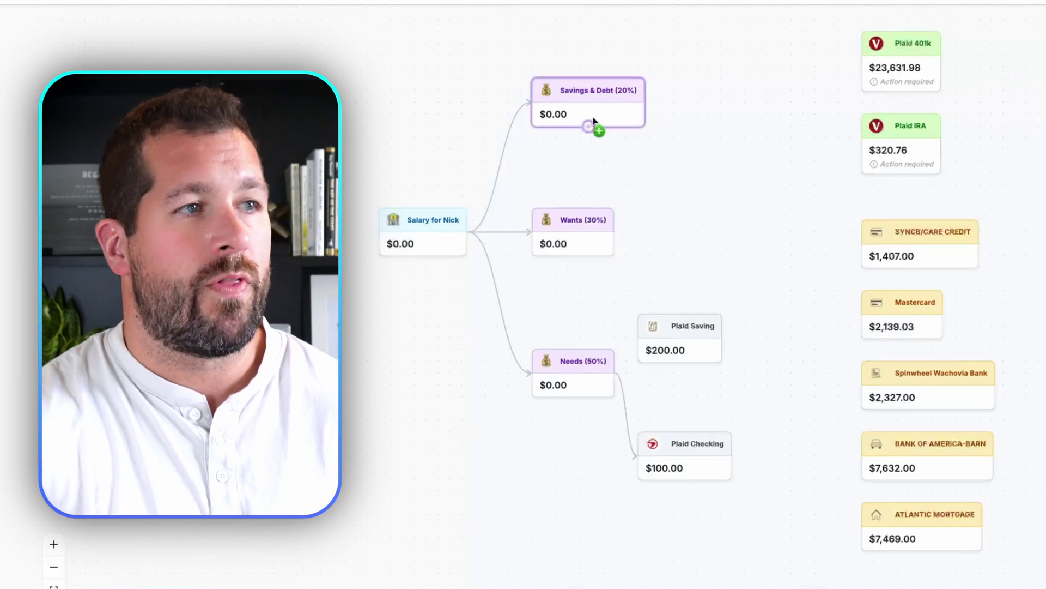
- Link Savings & Debt (20%) to Plaid IRA with a date-triggered rule
{"action": "left_click_drag", "start_coordinate": [591, 128], "coordinate": [871, 131]}
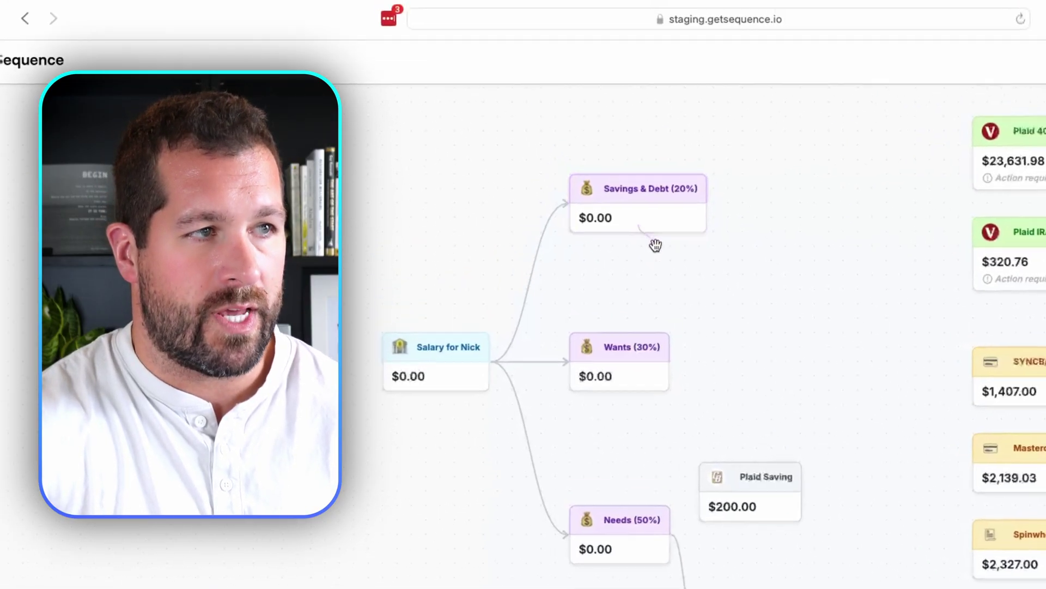
{"action": "left_click_drag", "start_coordinate": [827, 251], "coordinate": [828, 251]}
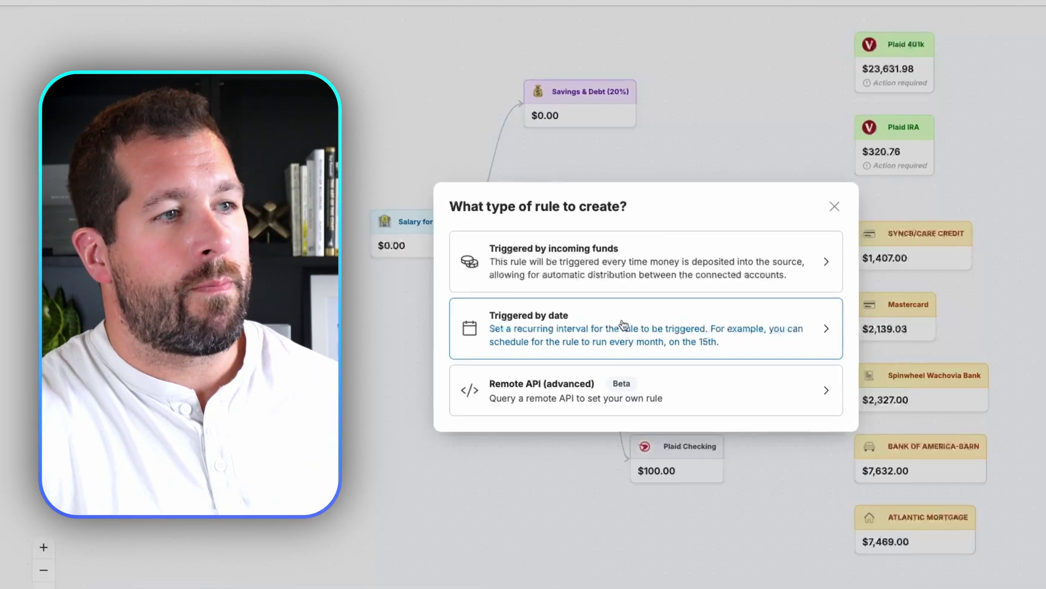
{"action": "left_click", "coordinate": [624, 325]}
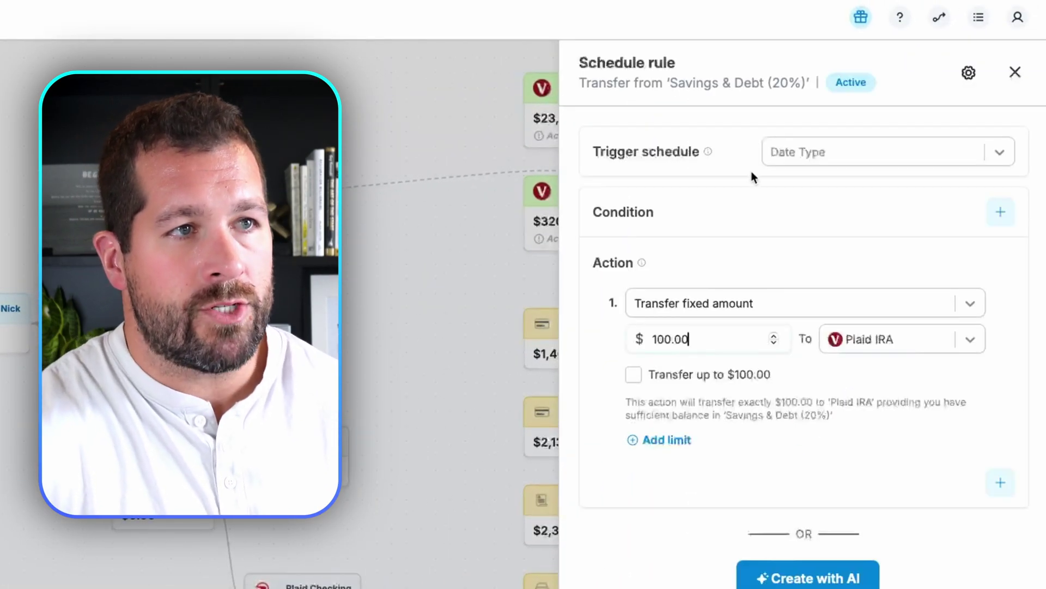
- Schedule a $600 transfer monthly on the last day of the month
{"action": "left_click", "coordinate": [853, 155]}
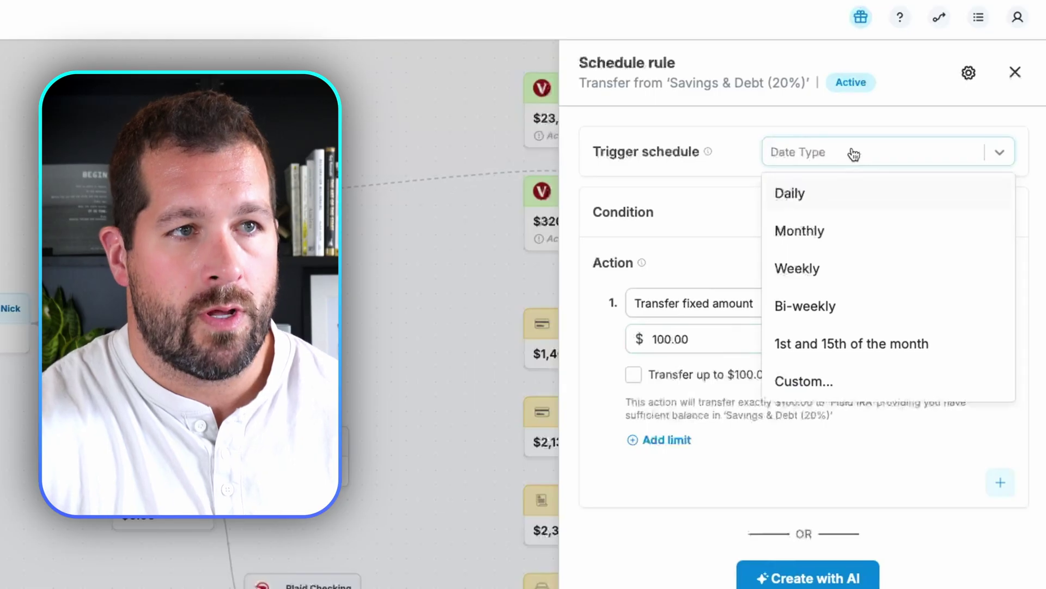
{"action": "left_click", "coordinate": [826, 235]}
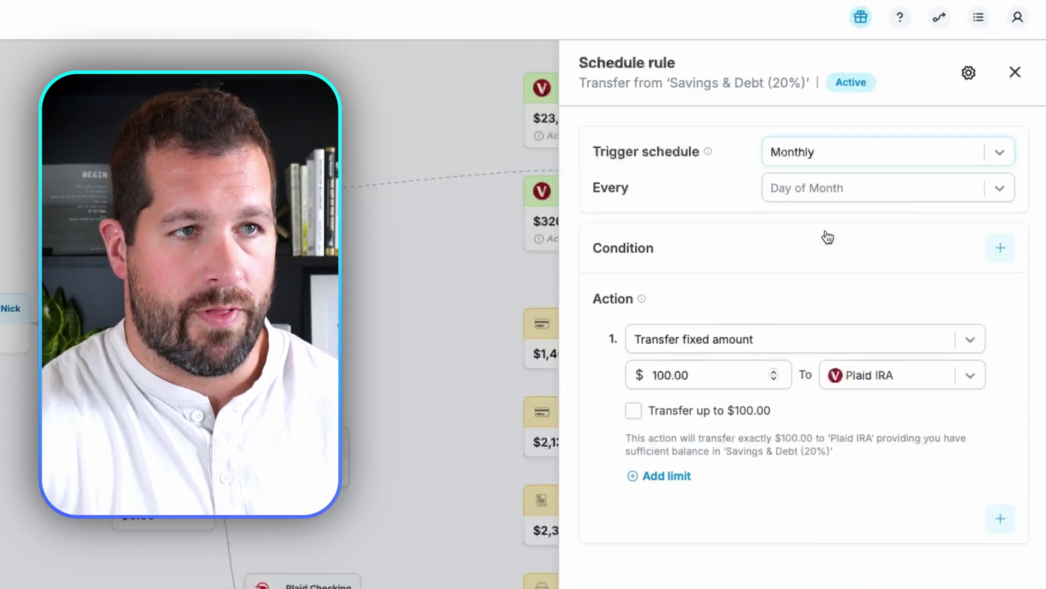
{"action": "left_click", "coordinate": [846, 191]}
{"action": "scroll", "coordinate": [857, 347], "scroll_direction": "down", "scroll_amount": 10}
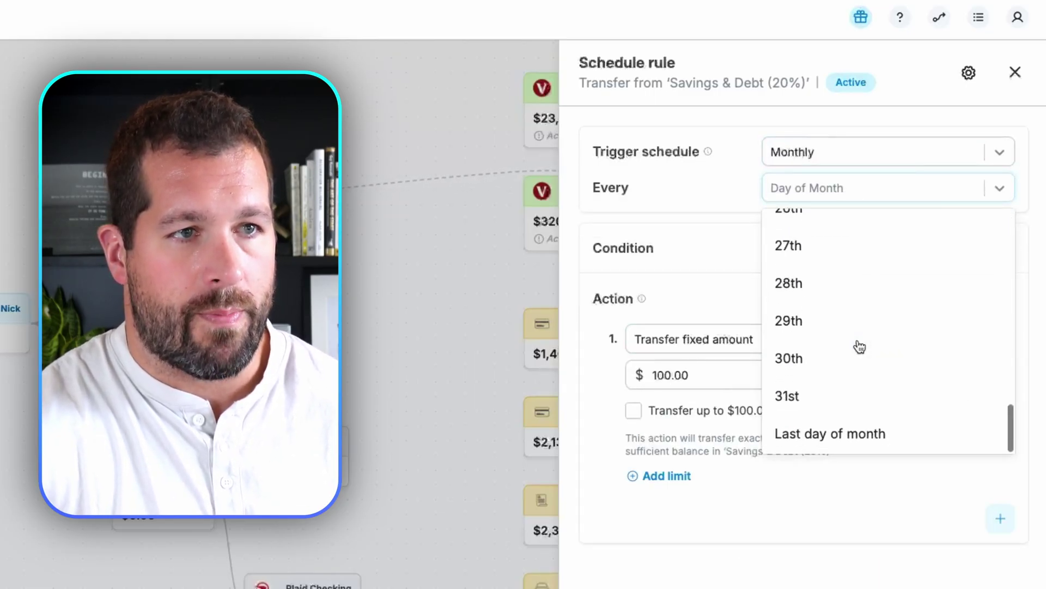
{"action": "left_click", "coordinate": [850, 434]}
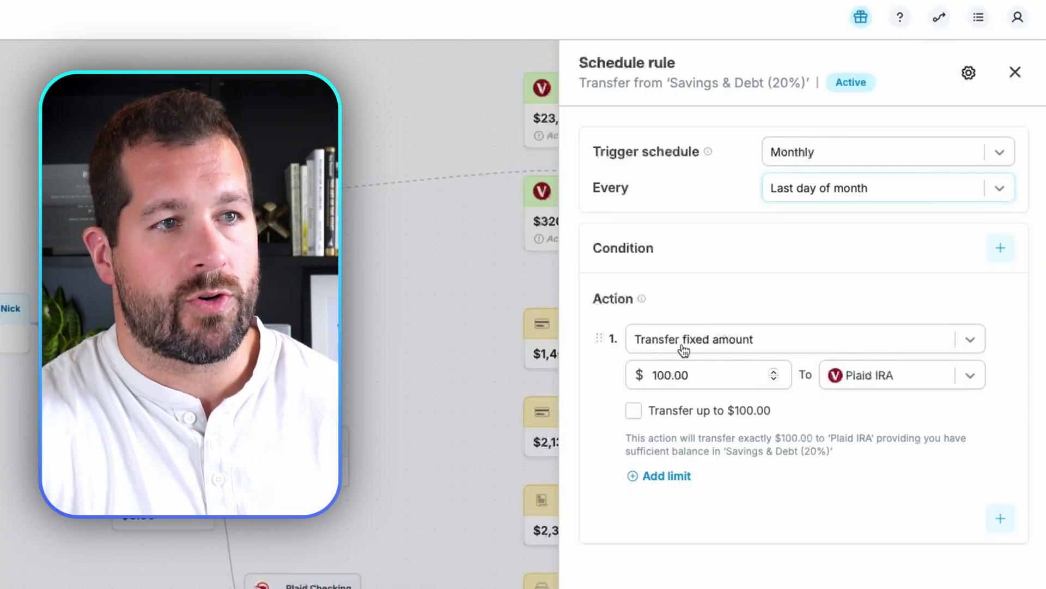
{"action": "left_click_drag", "start_coordinate": [701, 373], "coordinate": [626, 374]}
{"action": "type", "text": "600"}
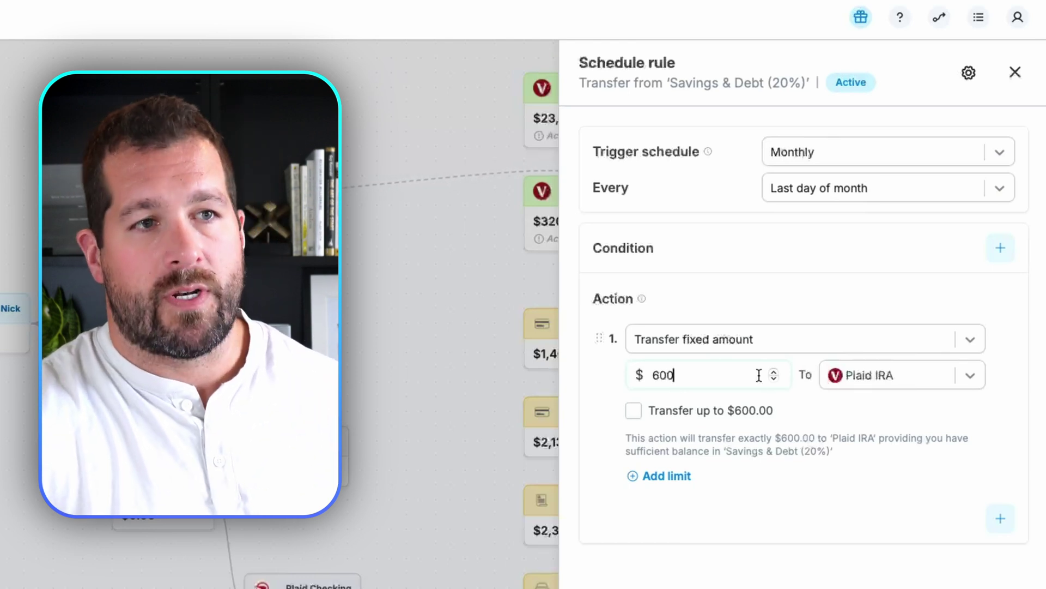
- Cap the IRA transfer with a $7000 per-year limit
{"action": "left_click", "coordinate": [665, 480]}
{"action": "left_click_drag", "start_coordinate": [766, 477], "coordinate": [708, 478]}
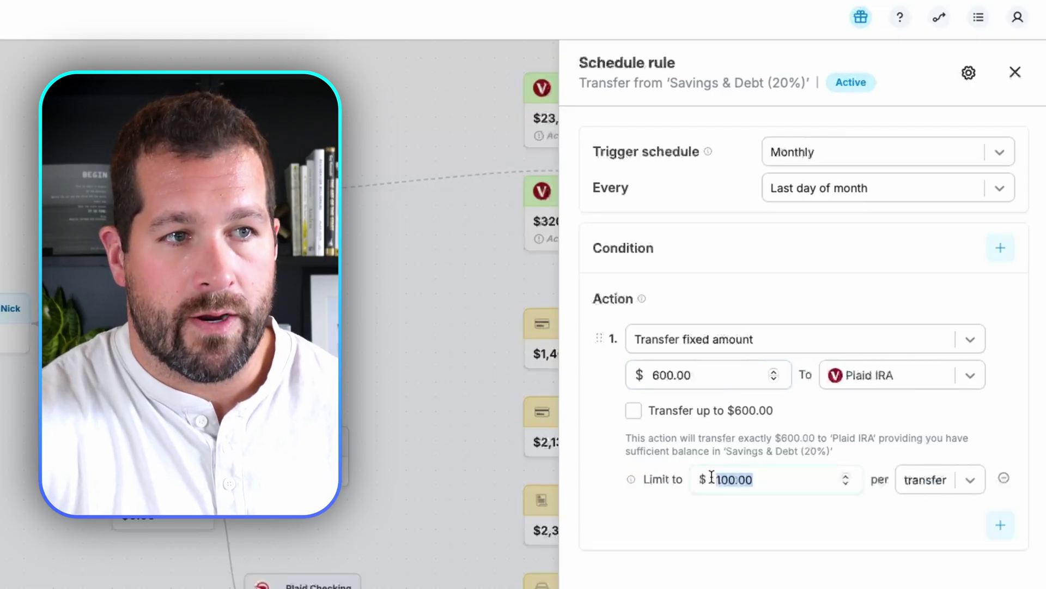
{"action": "type", "text": "7"}
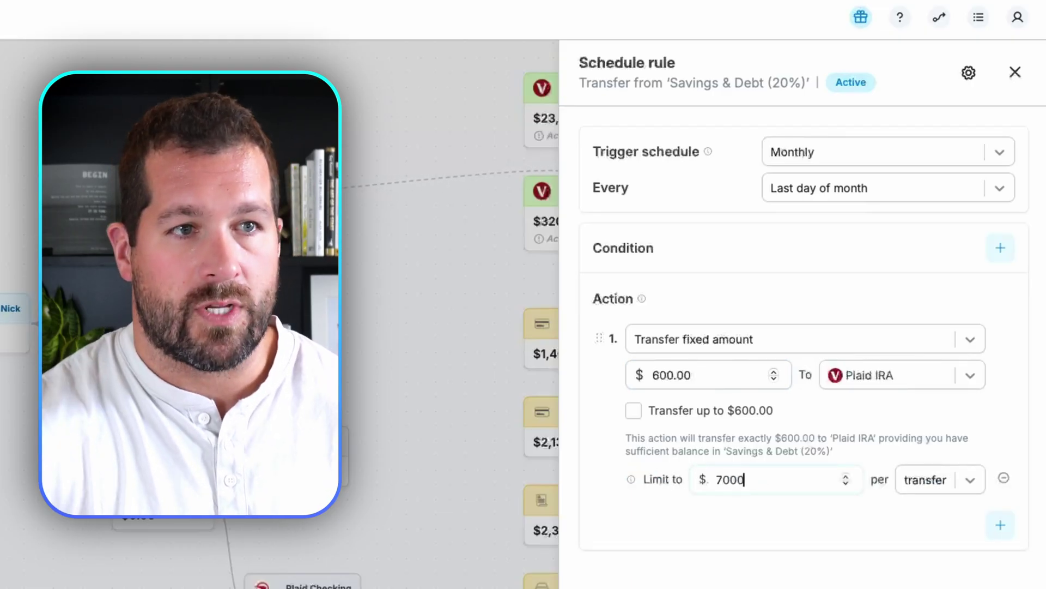
{"action": "type", "text": "000"}
{"action": "left_click", "coordinate": [958, 480]}
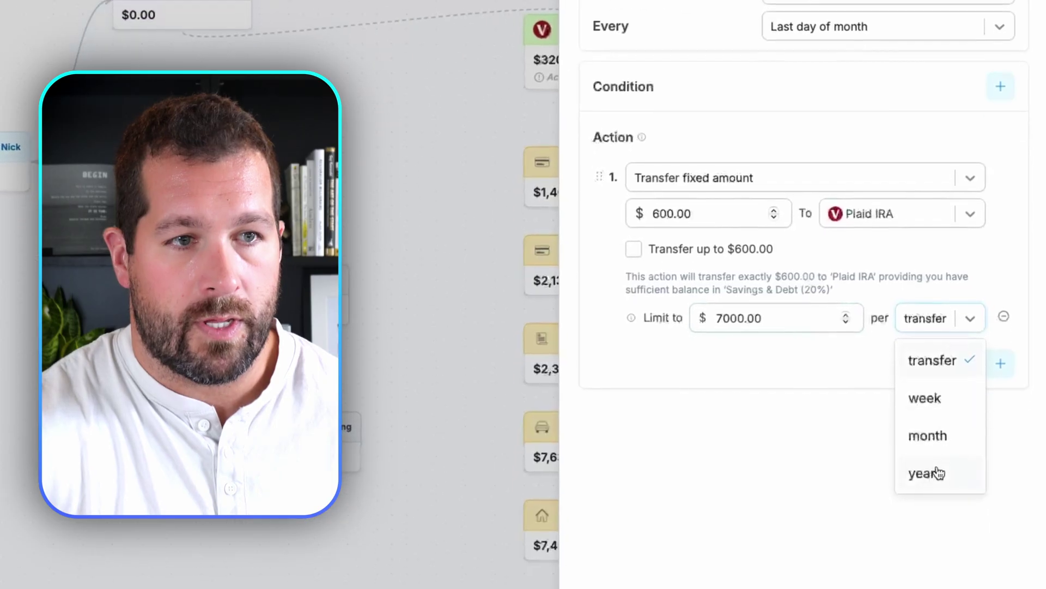
{"action": "left_click", "coordinate": [935, 473]}
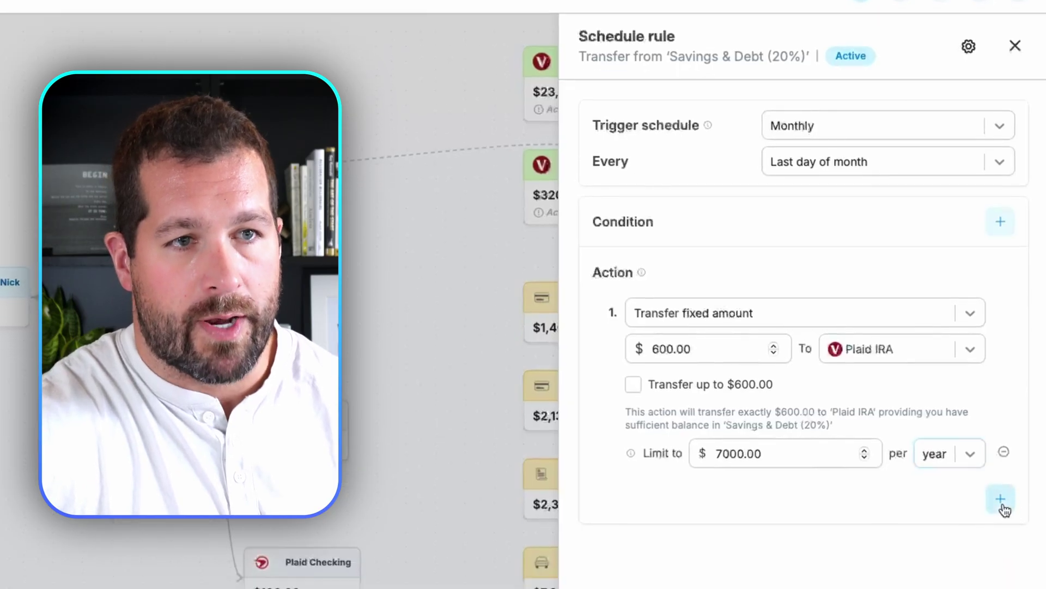
- Add a second fixed $100.00 transfer action to ATLANTIC MORTGAGE, then reopen its type choices
{"action": "left_click", "coordinate": [1003, 532]}
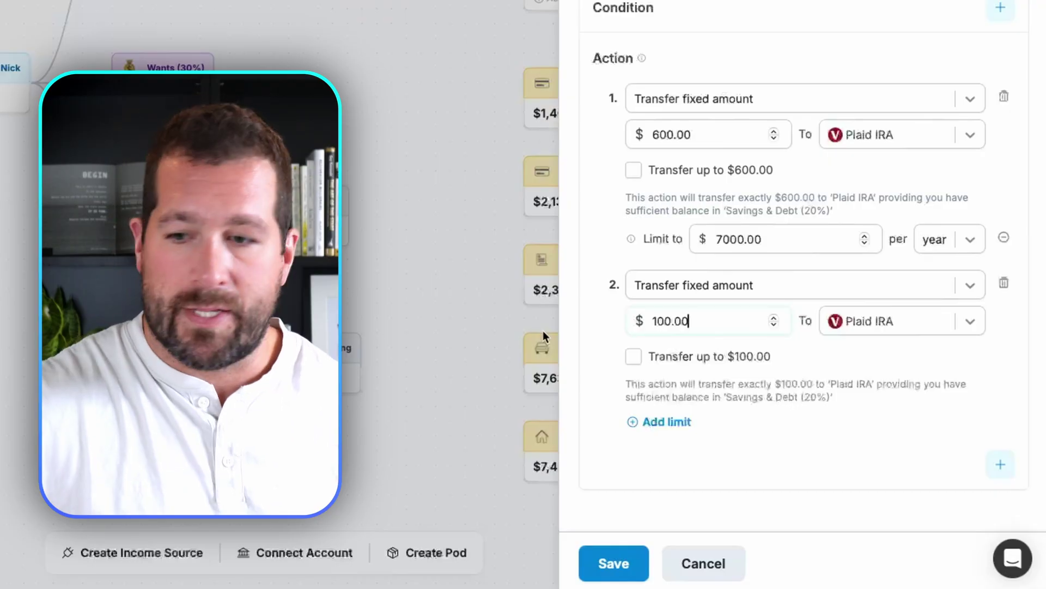
{"action": "left_click", "coordinate": [746, 283]}
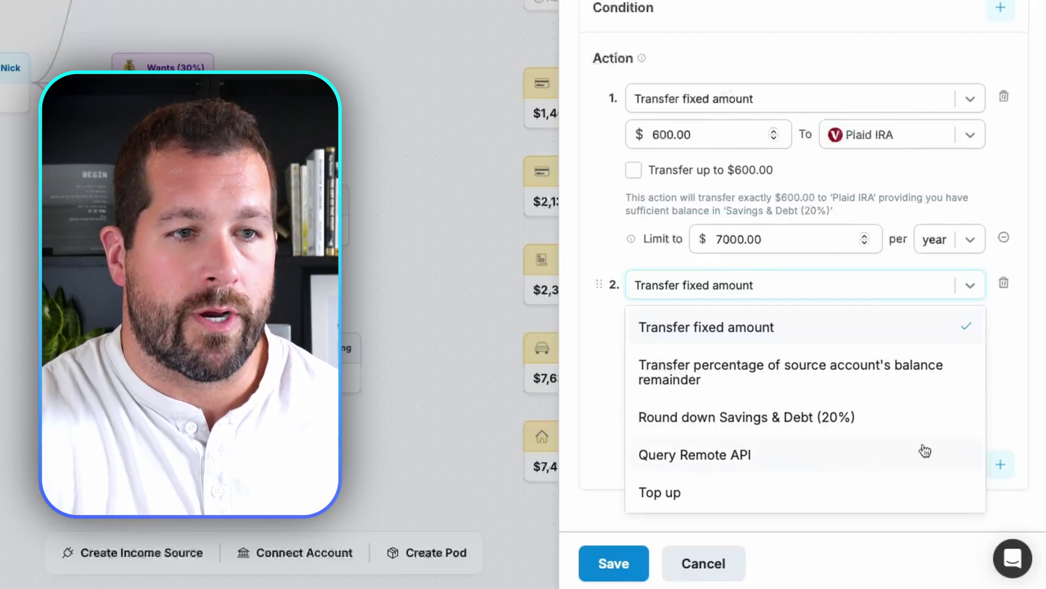
{"action": "left_click", "coordinate": [1023, 406]}
{"action": "left_click", "coordinate": [900, 327]}
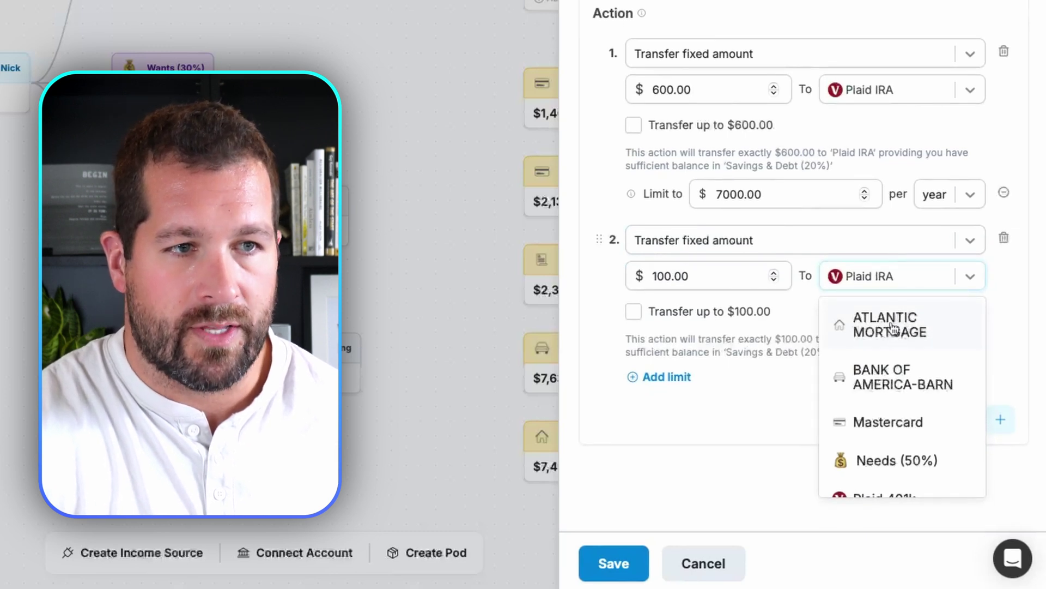
{"action": "left_click", "coordinate": [892, 327]}
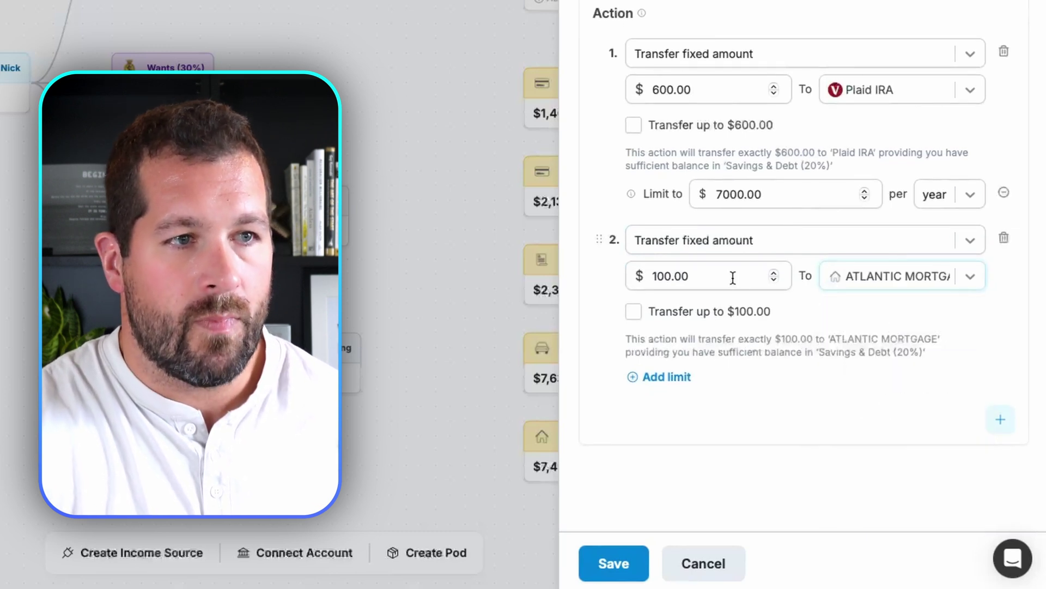
{"action": "left_click", "coordinate": [746, 241]}
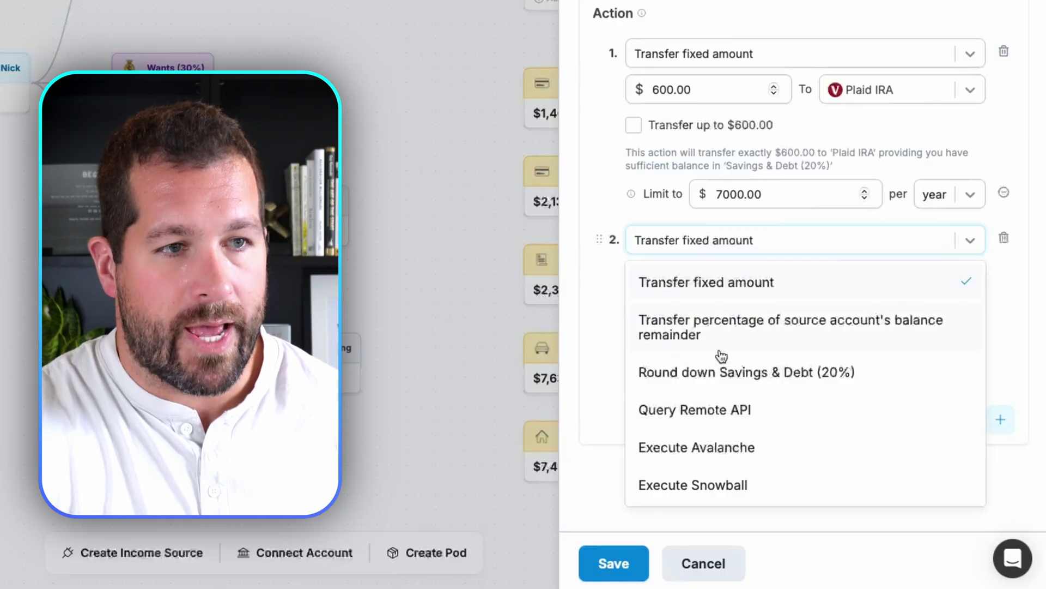
{"action": "scroll", "coordinate": [737, 456], "scroll_direction": "down", "scroll_amount": 2}
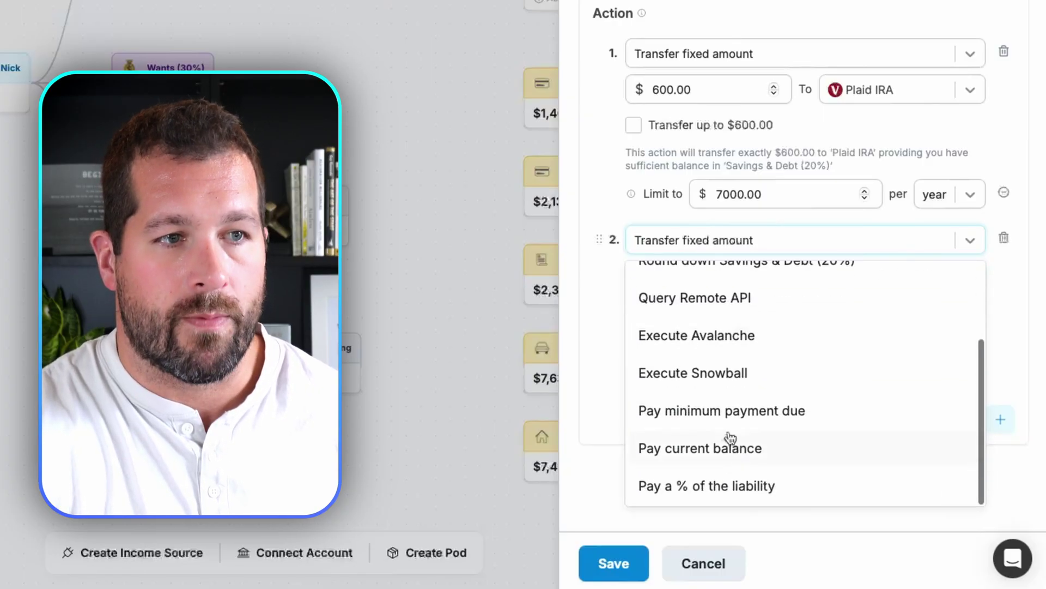
- Make action 2 an Execute Snowball based on 100% percentage of balance
{"action": "left_click", "coordinate": [713, 374]}
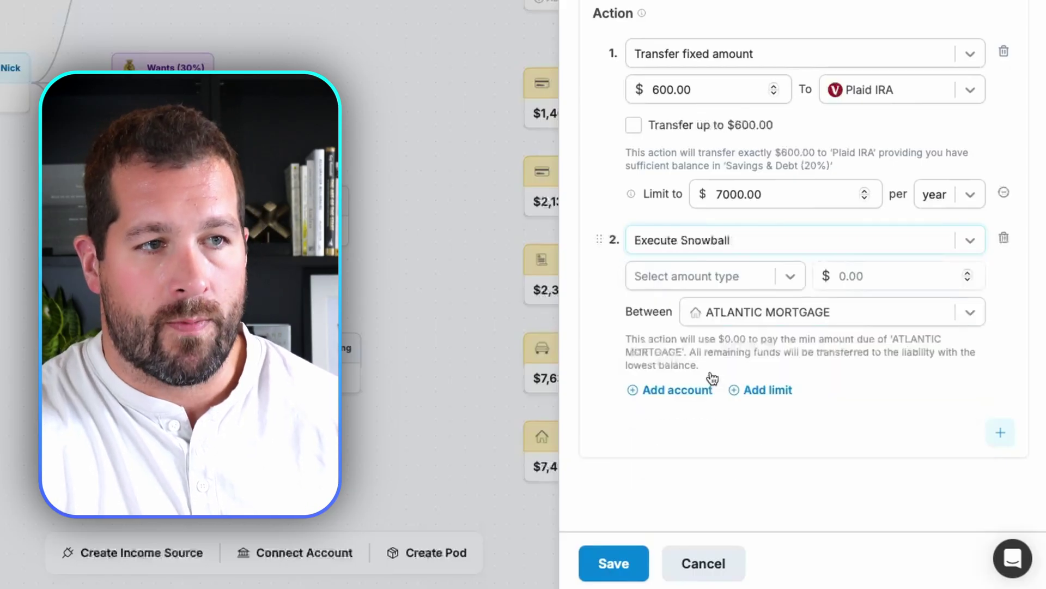
{"action": "left_click", "coordinate": [696, 279]}
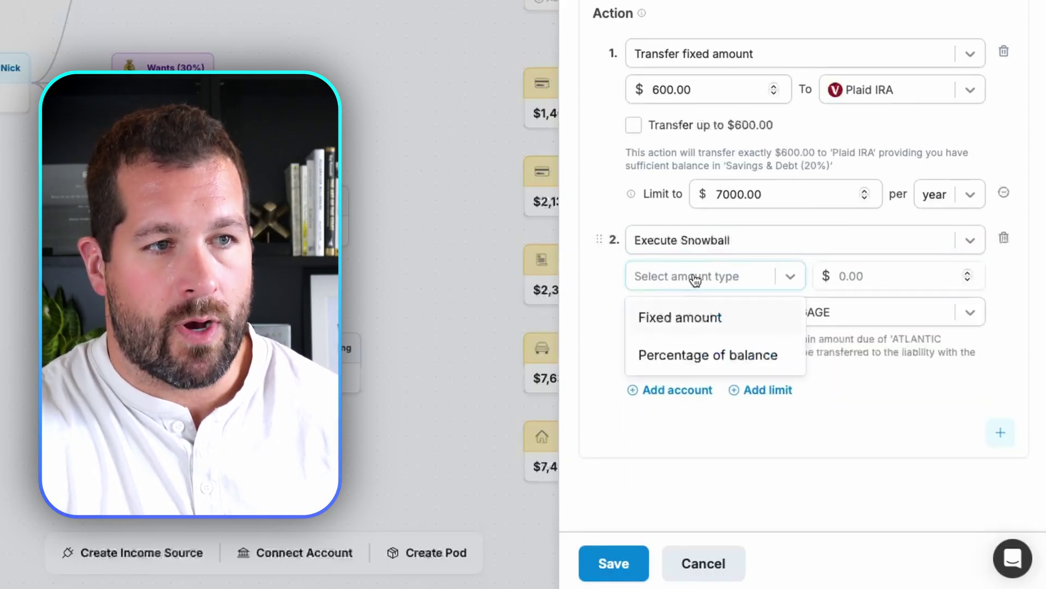
{"action": "left_click", "coordinate": [704, 360]}
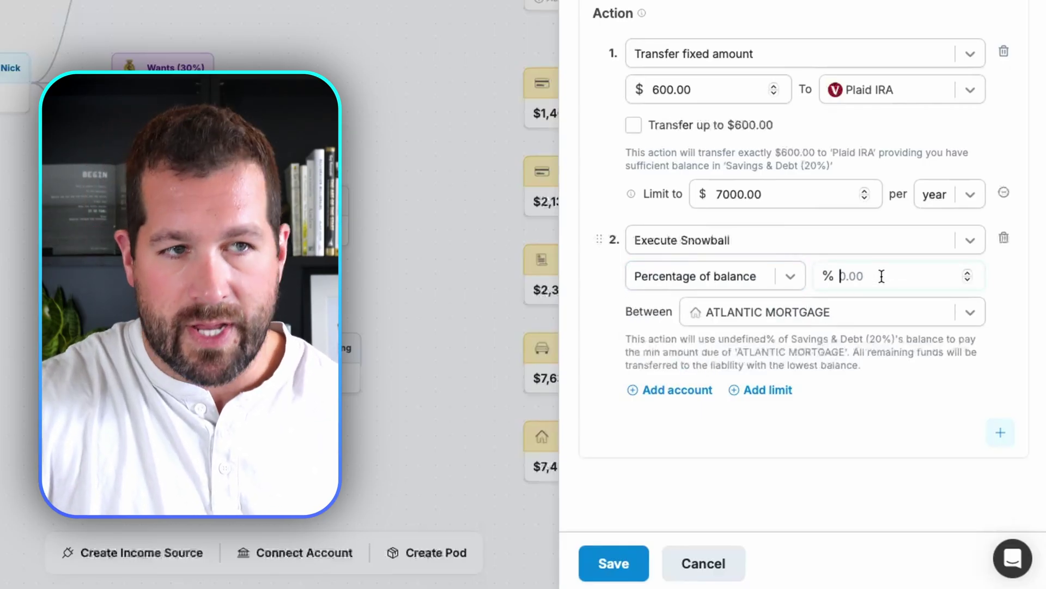
{"action": "type", "text": "100"}
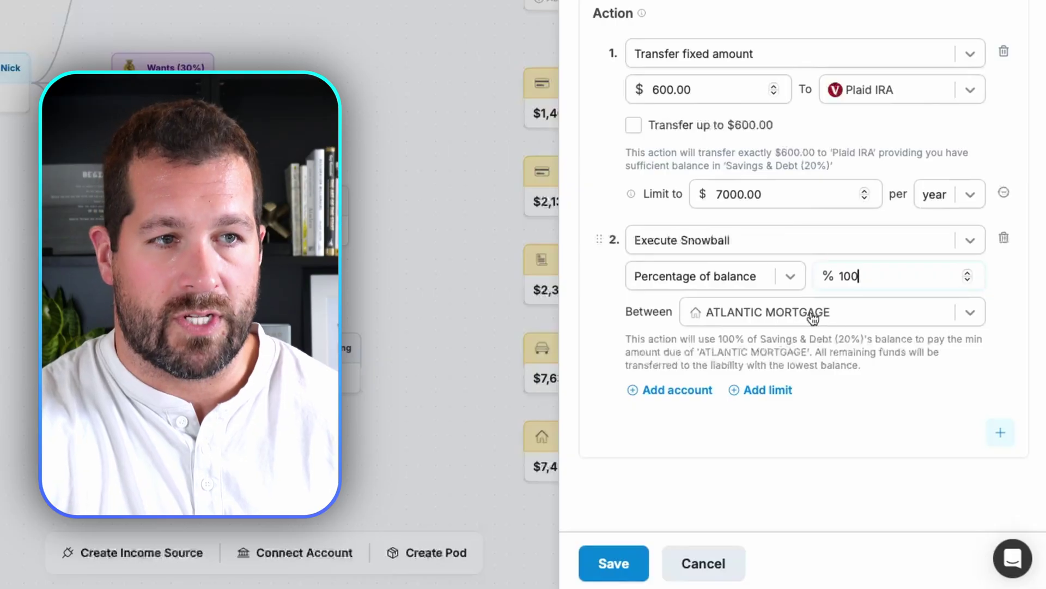
- Add BANK OF AMERICA-BARN and Mastercard to the snowball accounts
{"action": "left_click", "coordinate": [678, 396]}
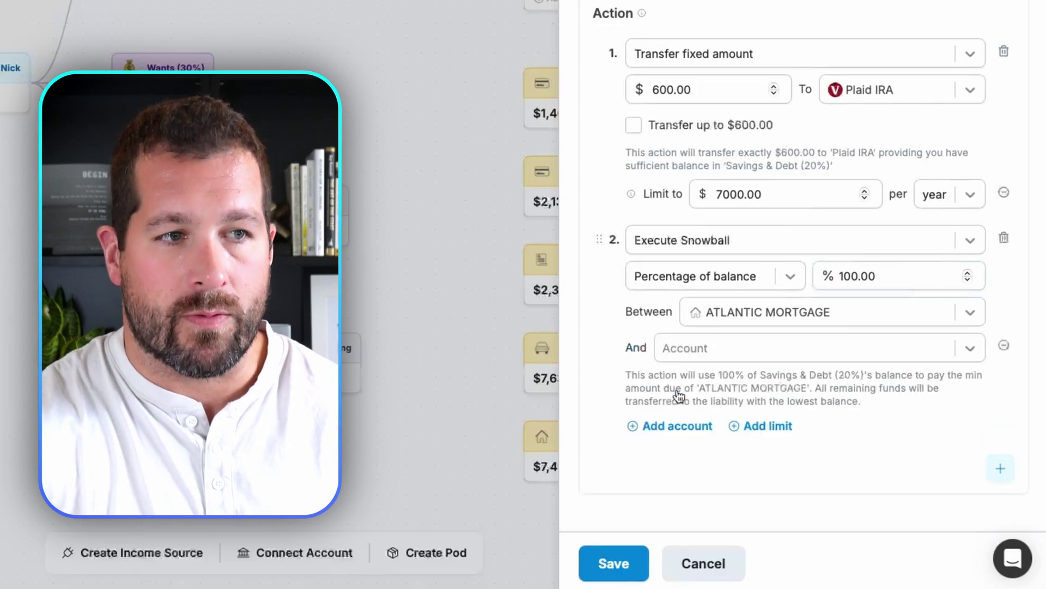
{"action": "left_click", "coordinate": [713, 358]}
{"action": "left_click", "coordinate": [730, 388]}
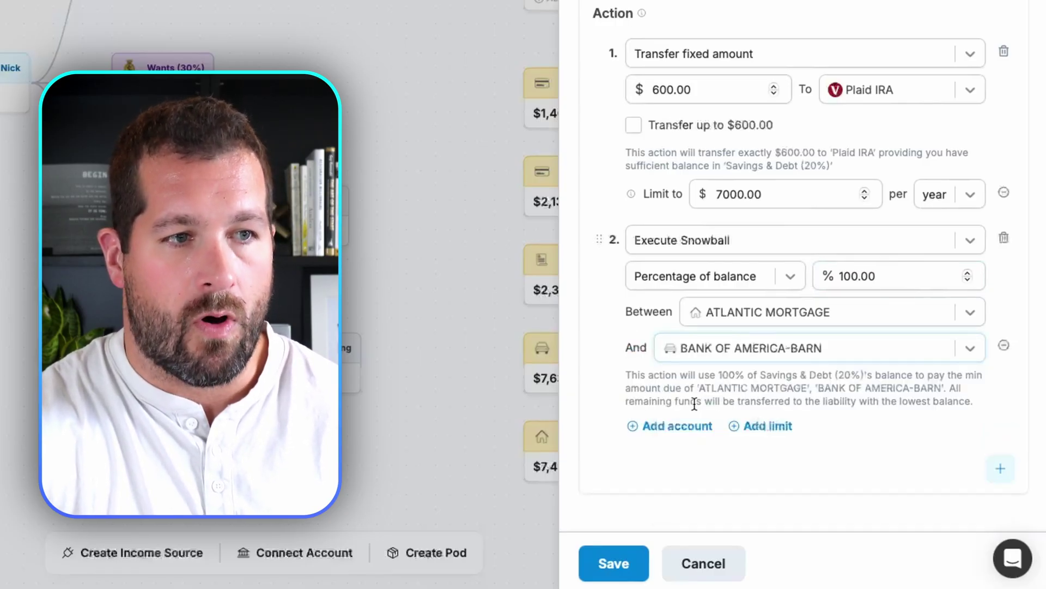
{"action": "left_click", "coordinate": [679, 428]}
{"action": "left_click", "coordinate": [720, 391]}
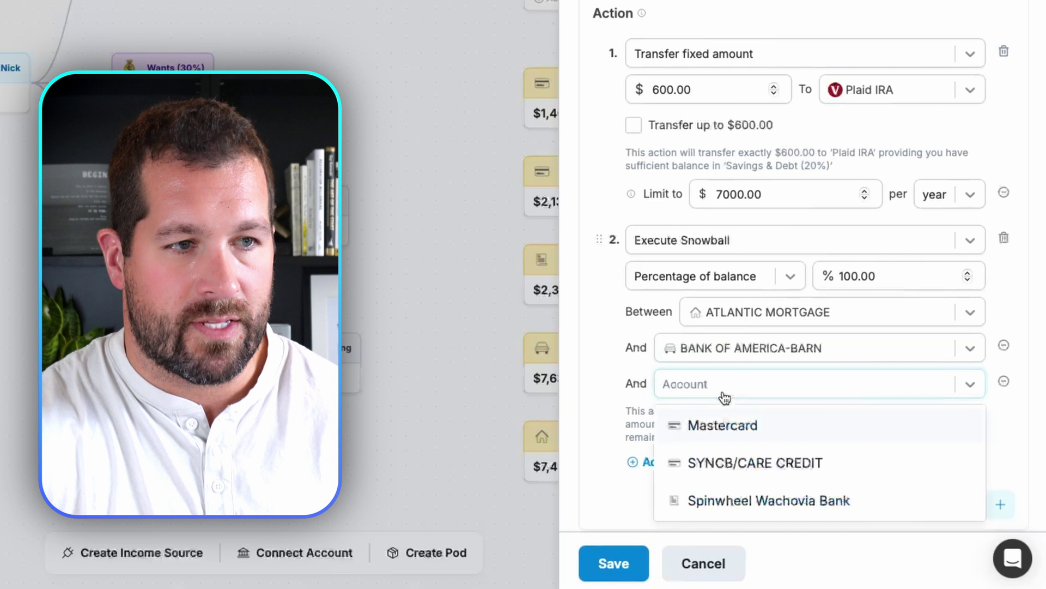
{"action": "left_click", "coordinate": [724, 428]}
- Add SYNCB/CARE CREDIT and Spinwheel Wachovia Bank as the last snowball accounts
{"action": "left_click", "coordinate": [679, 474]}
{"action": "left_click", "coordinate": [721, 428]}
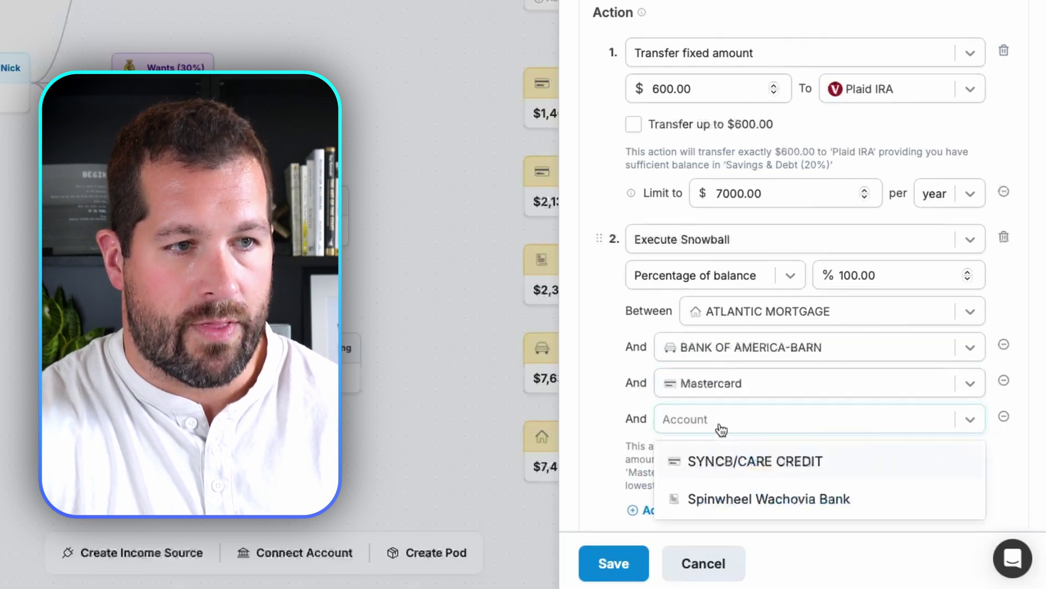
{"action": "left_click", "coordinate": [722, 461]}
{"action": "left_click", "coordinate": [682, 509]}
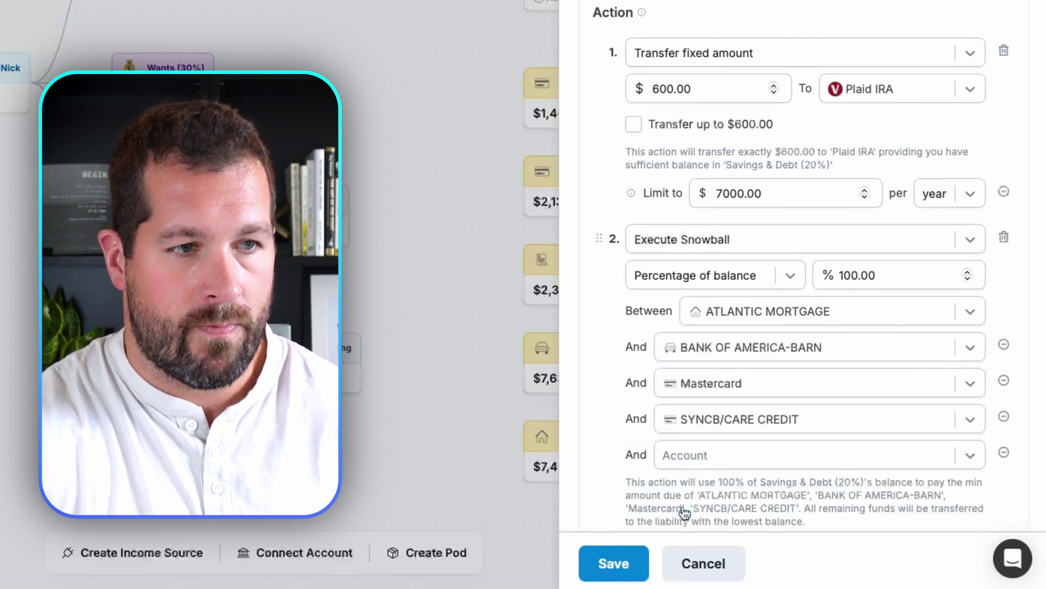
{"action": "left_click", "coordinate": [725, 458]}
{"action": "left_click", "coordinate": [724, 496]}
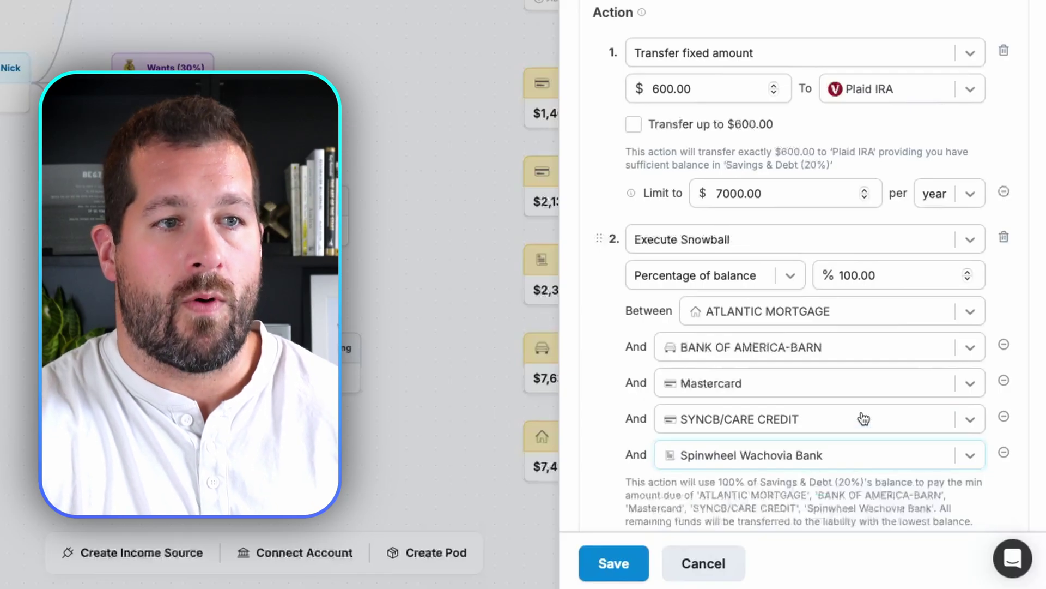
{"action": "scroll", "coordinate": [864, 418], "scroll_direction": "down", "scroll_amount": 2}
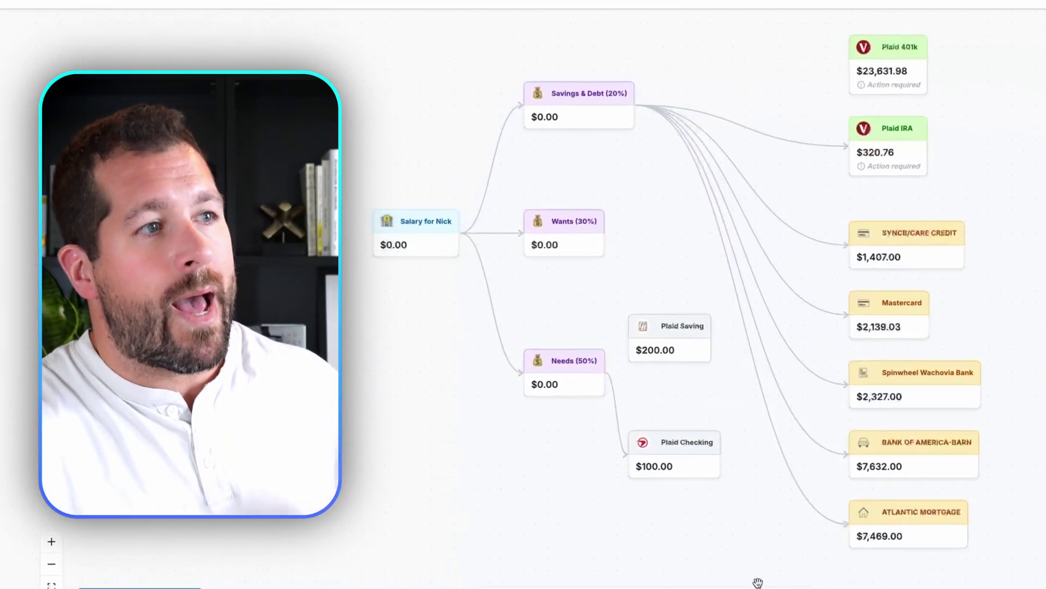
- Save the Savings & Debt schedule rule and return to the canvas map
{"action": "mouse_move", "coordinate": [495, 203]}
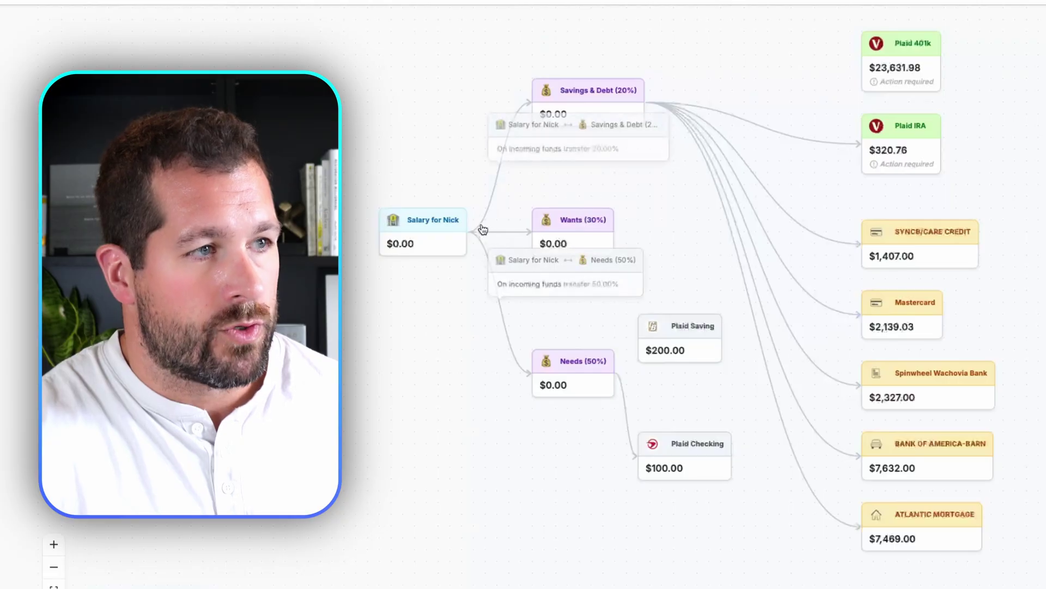
- Open the salary-to-Savings & Debt incoming funds rule and add an account-balance condition
{"action": "left_click", "coordinate": [484, 223]}
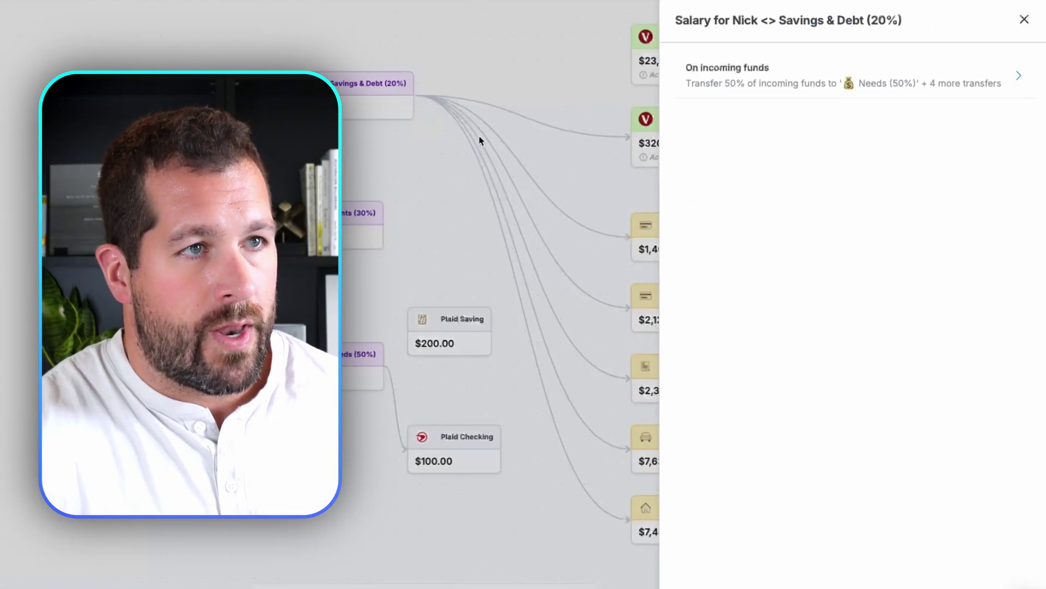
{"action": "left_click", "coordinate": [758, 81]}
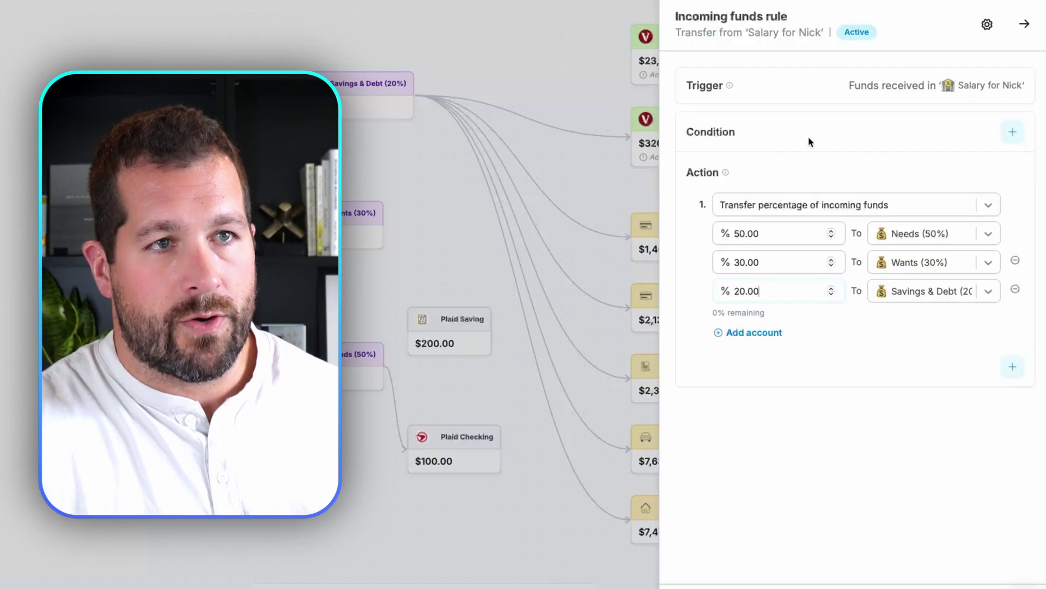
{"action": "left_click", "coordinate": [1013, 135]}
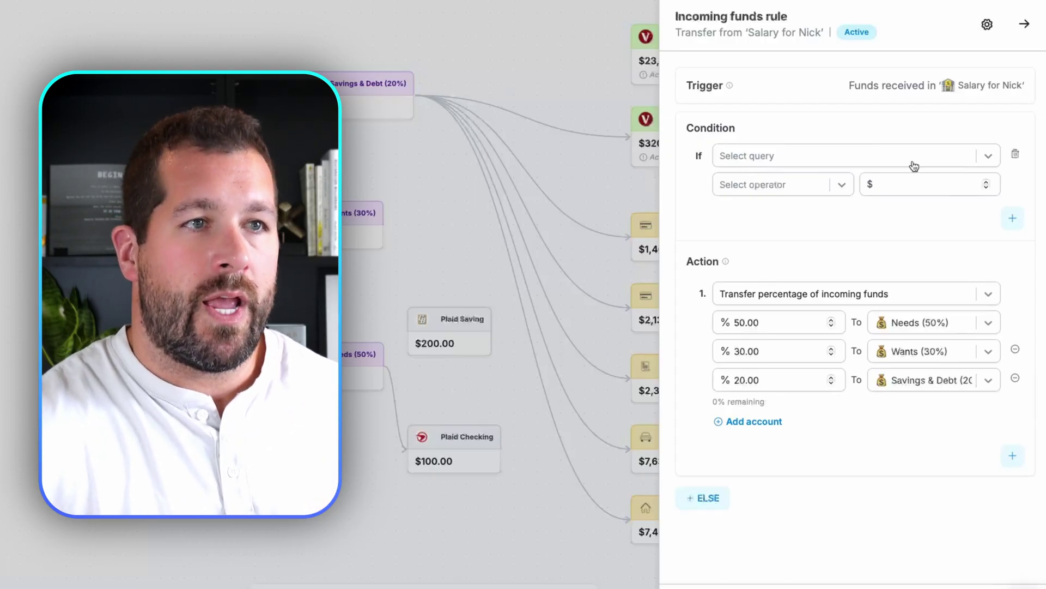
{"action": "left_click", "coordinate": [852, 160]}
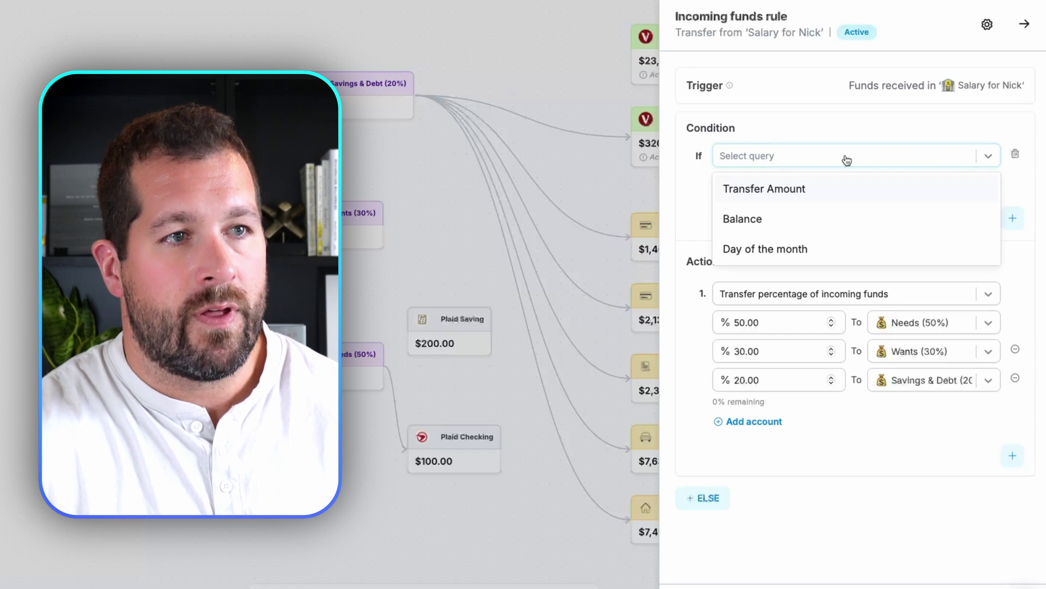
{"action": "left_click", "coordinate": [747, 220]}
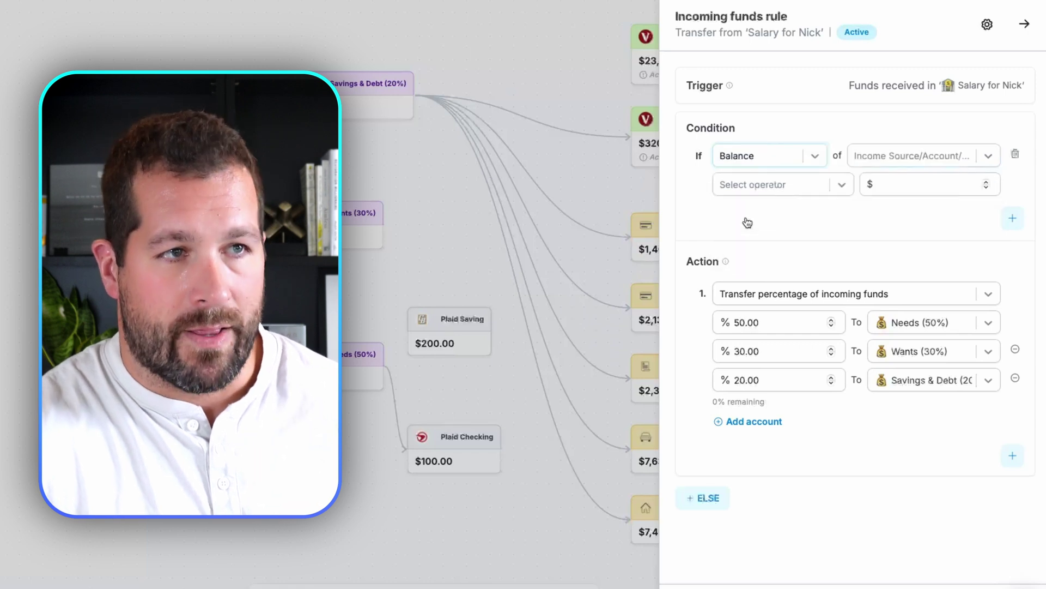
- Set the condition to the salary source's balance being less than or equal to 10000
{"action": "left_click", "coordinate": [882, 155]}
{"action": "scroll", "coordinate": [901, 232], "scroll_direction": "down", "scroll_amount": 5}
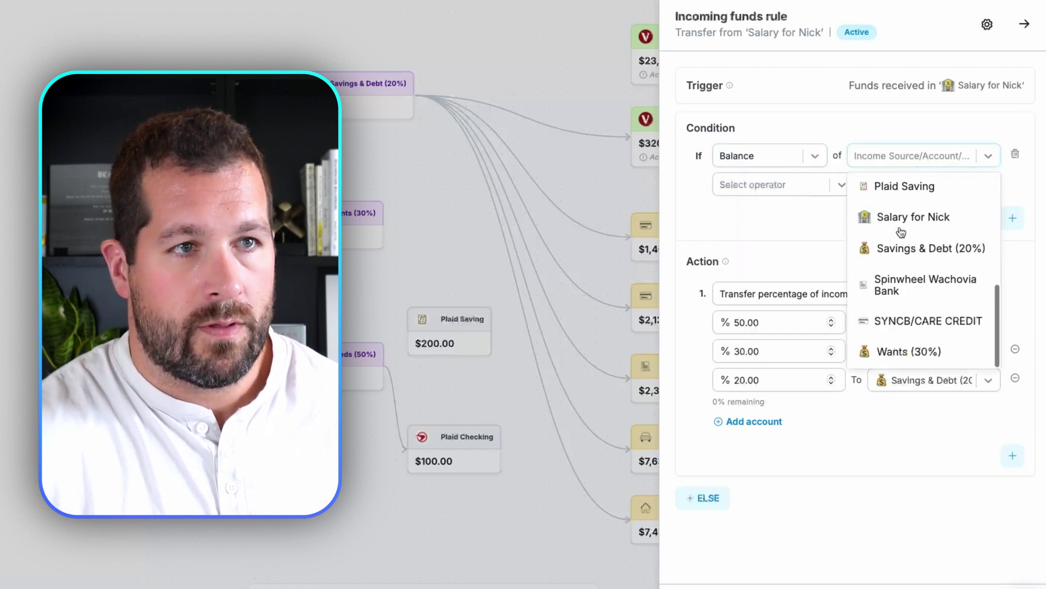
{"action": "left_click", "coordinate": [901, 229]}
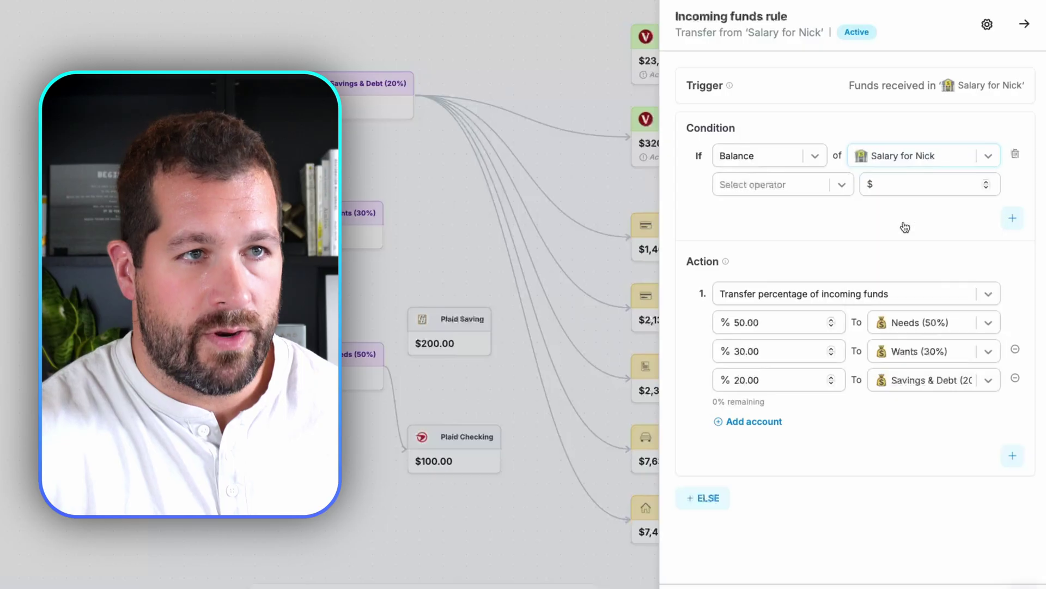
{"action": "left_click", "coordinate": [807, 188]}
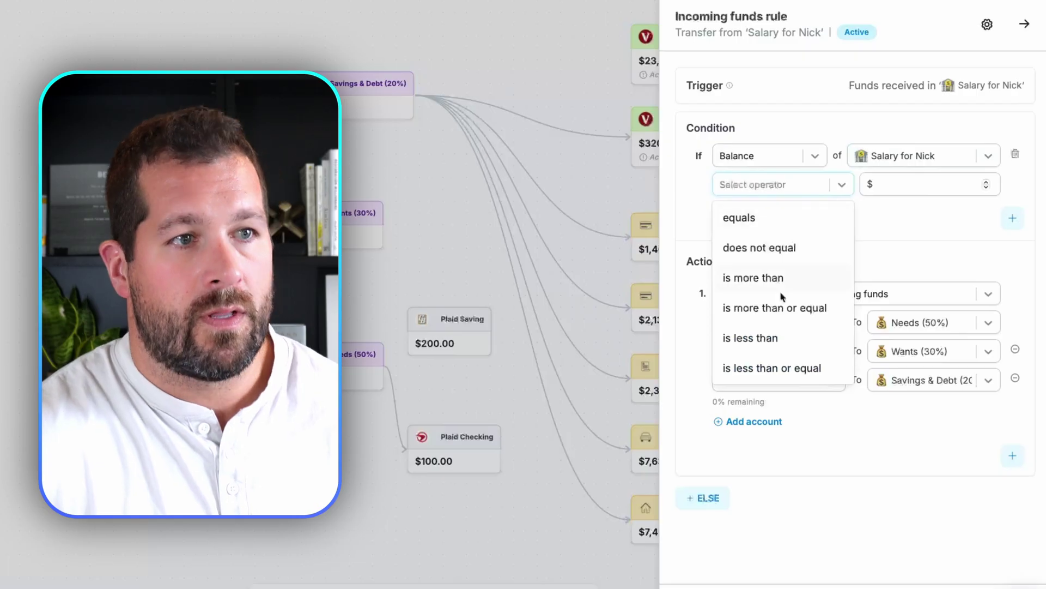
{"action": "left_click", "coordinate": [772, 369]}
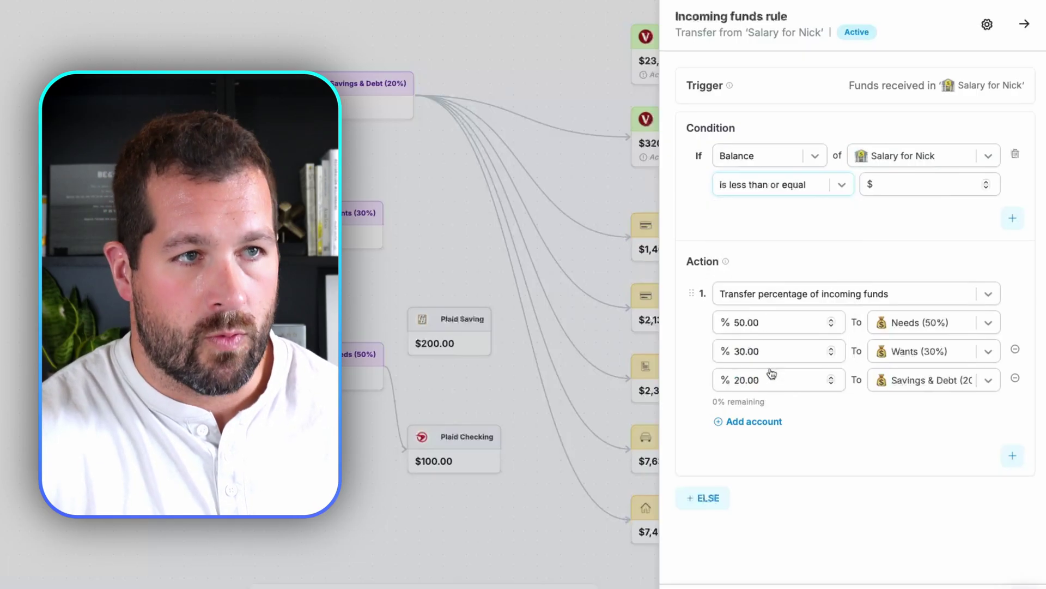
{"action": "left_click", "coordinate": [914, 184]}
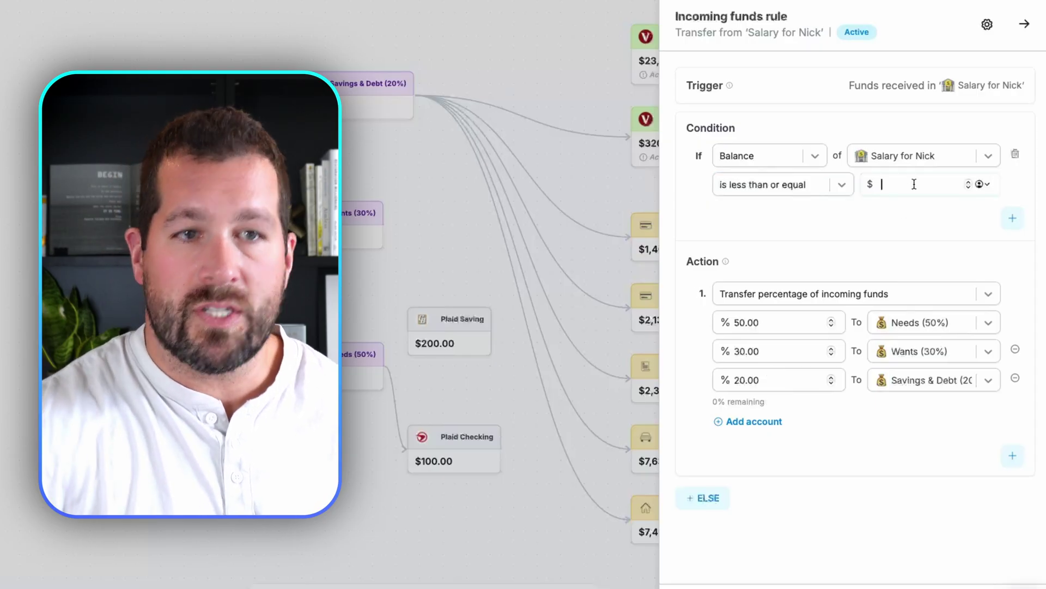
{"action": "type", "text": "1000"}
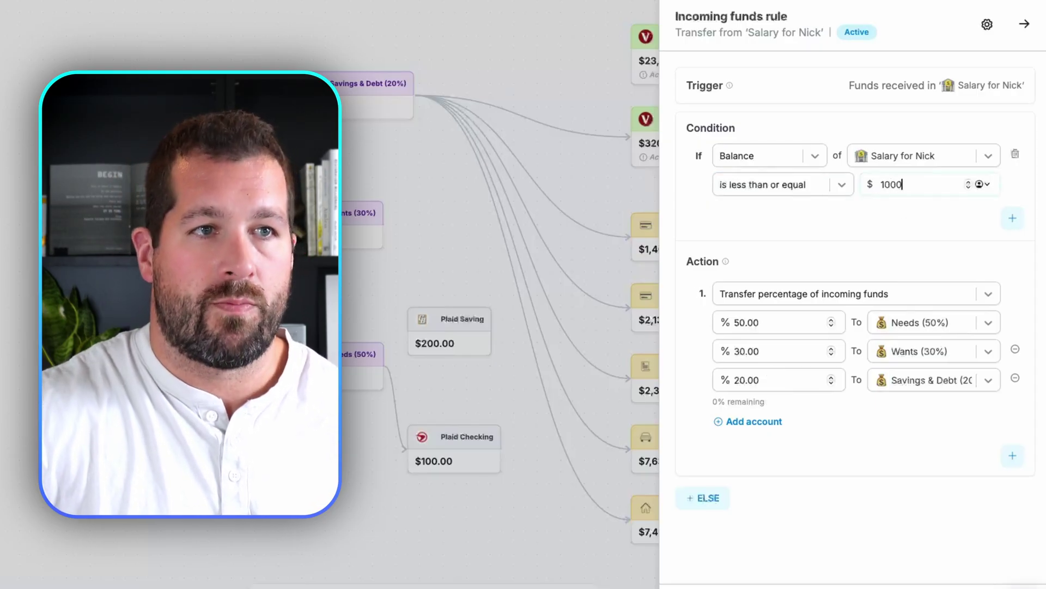
{"action": "type", "text": "0"}
{"action": "left_click", "coordinate": [890, 221]}
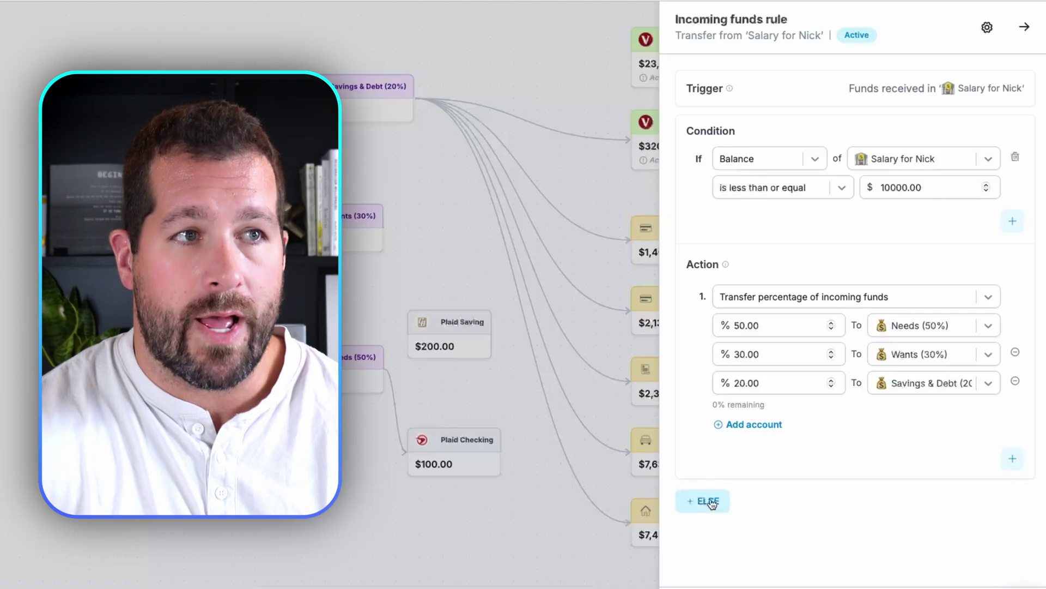
- Add an ELSE action rounding down the salary account above $10000.00 into Savings & Debt (20%)
{"action": "left_click", "coordinate": [711, 501]}
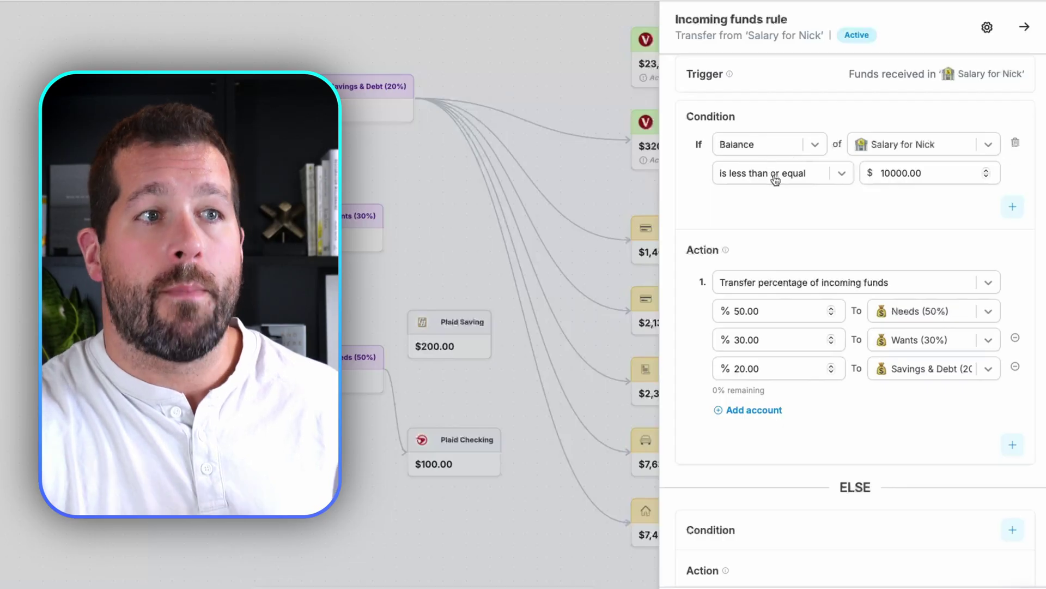
{"action": "scroll", "coordinate": [899, 308], "scroll_direction": "down", "scroll_amount": 2}
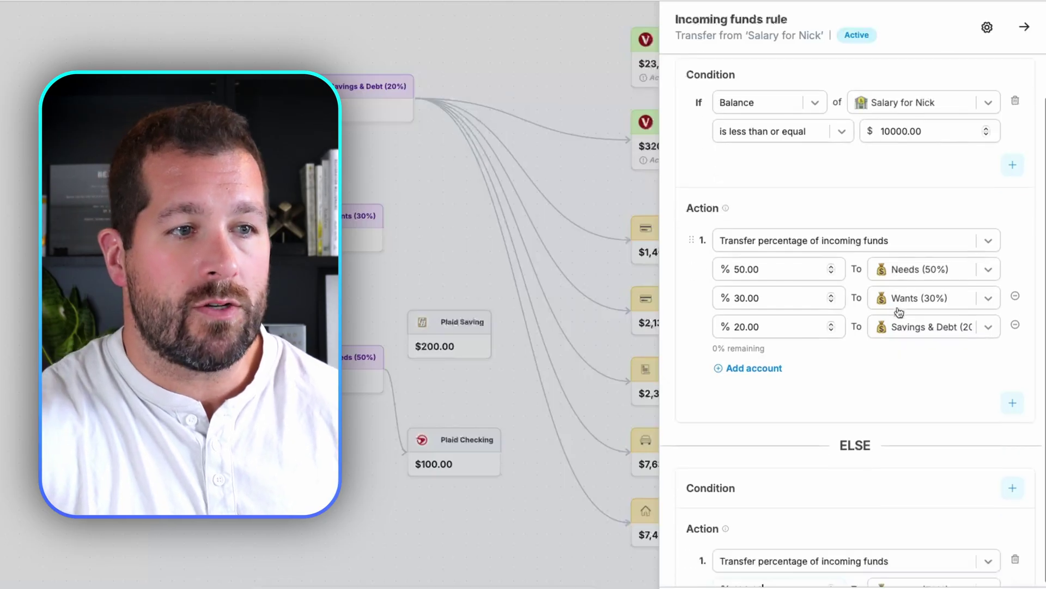
{"action": "scroll", "coordinate": [898, 307], "scroll_direction": "down", "scroll_amount": 1}
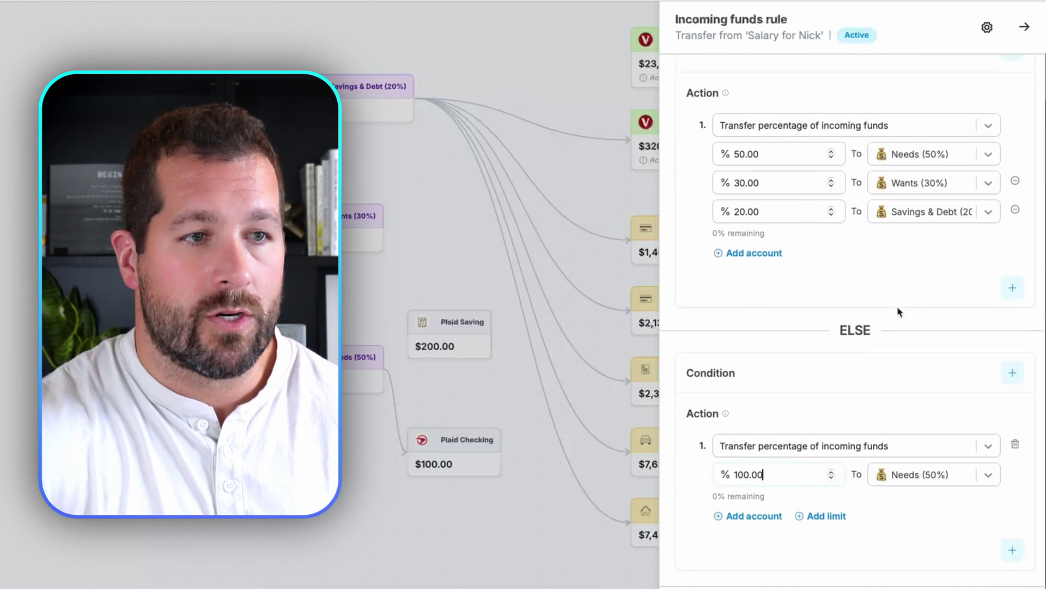
{"action": "left_click", "coordinate": [917, 447]}
{"action": "left_click", "coordinate": [821, 471]}
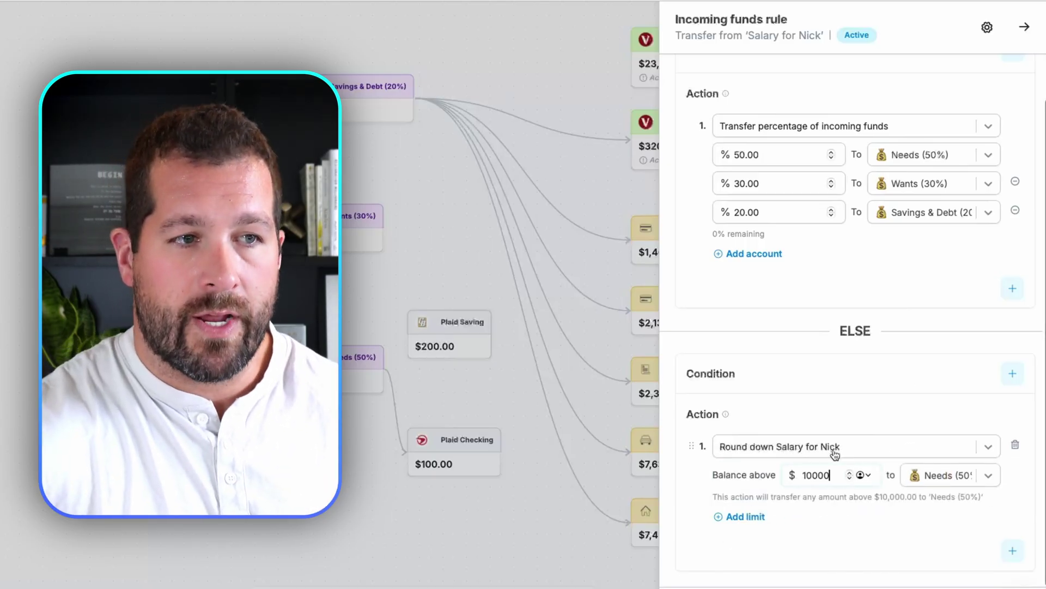
{"action": "left_click", "coordinate": [958, 476]}
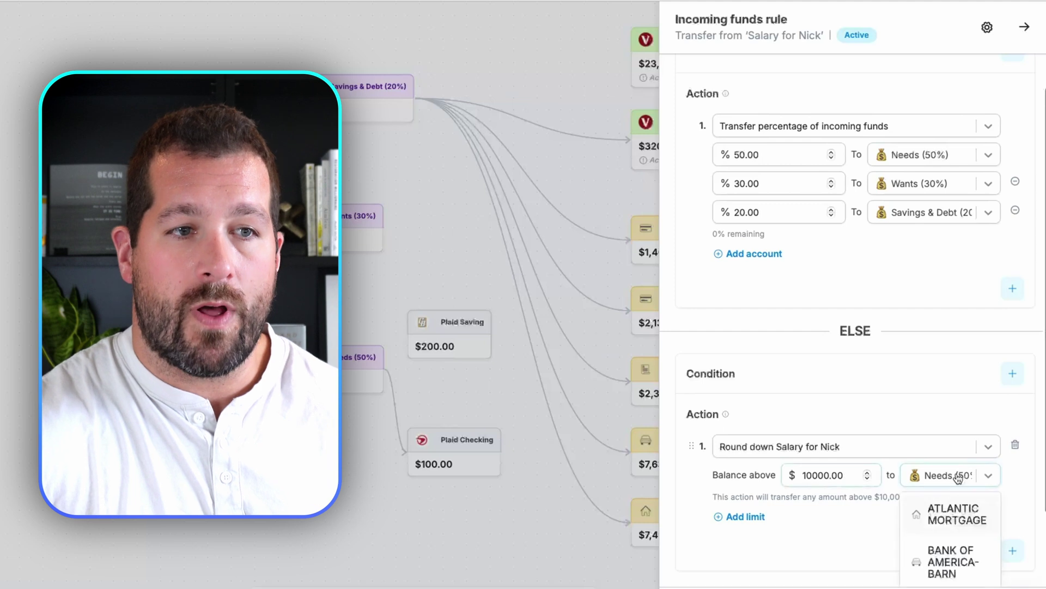
{"action": "scroll", "coordinate": [946, 392], "scroll_direction": "down", "scroll_amount": 2}
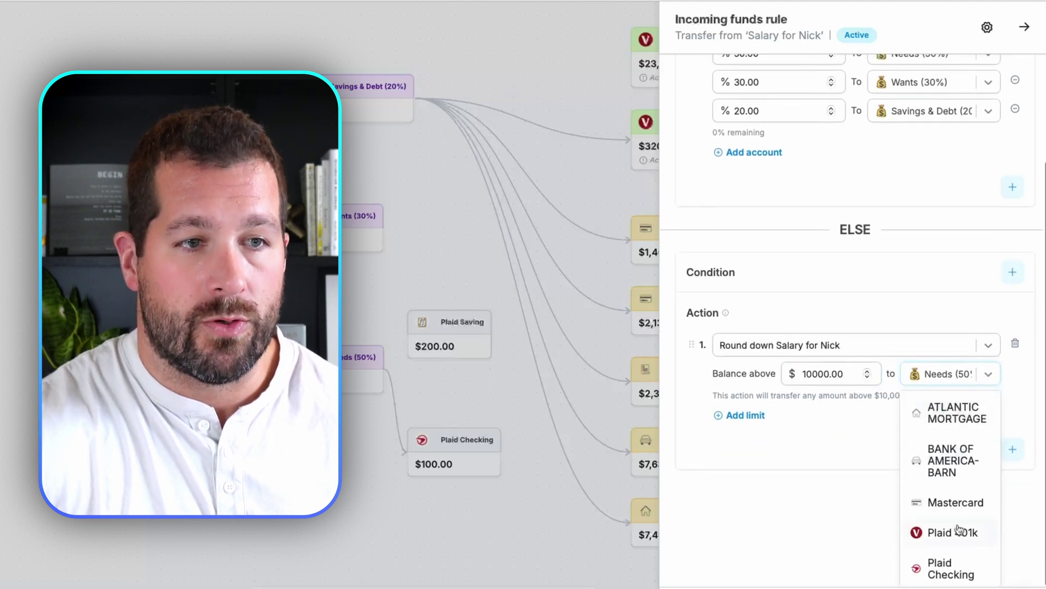
{"action": "scroll", "coordinate": [959, 529], "scroll_direction": "down", "scroll_amount": 5}
{"action": "scroll", "coordinate": [959, 529], "scroll_direction": "down", "scroll_amount": 1}
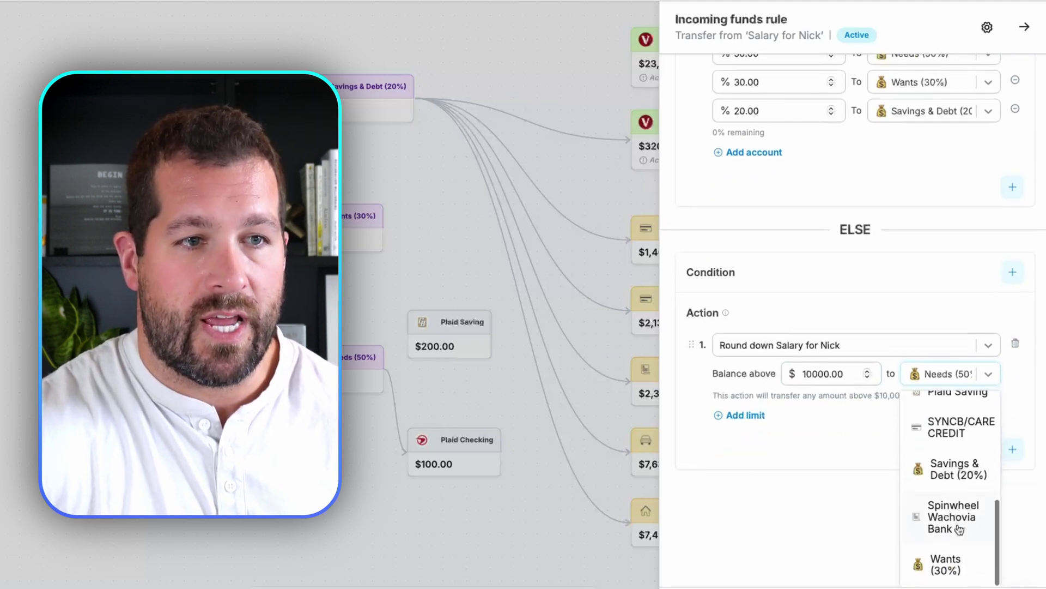
{"action": "left_click", "coordinate": [951, 476]}
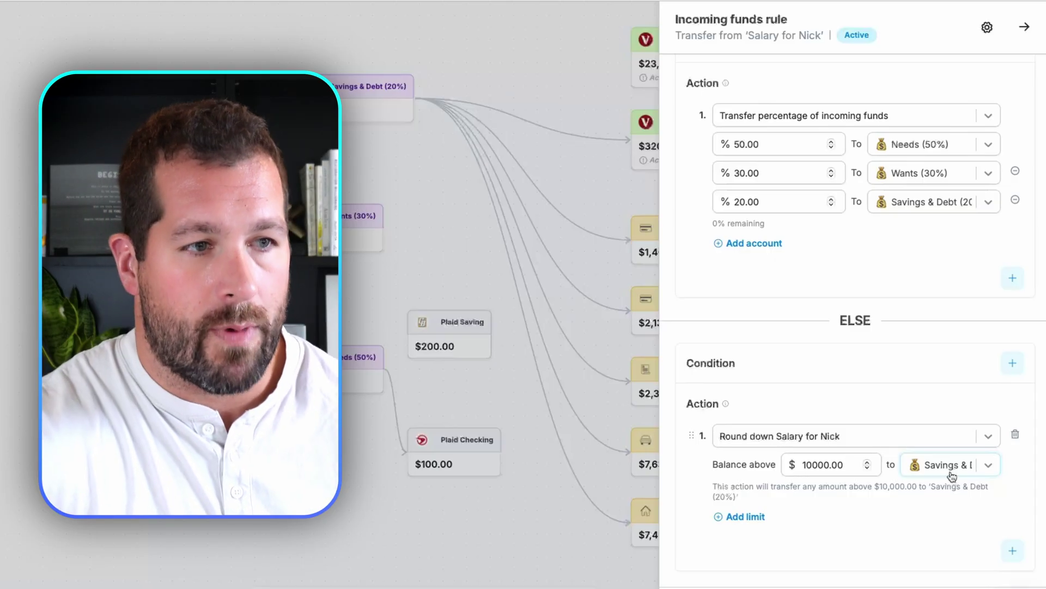
- Add a second ELSE action sending 50% to Needs, 30% to Wants, and 20% to Savings & Debt
{"action": "left_click", "coordinate": [1012, 553]}
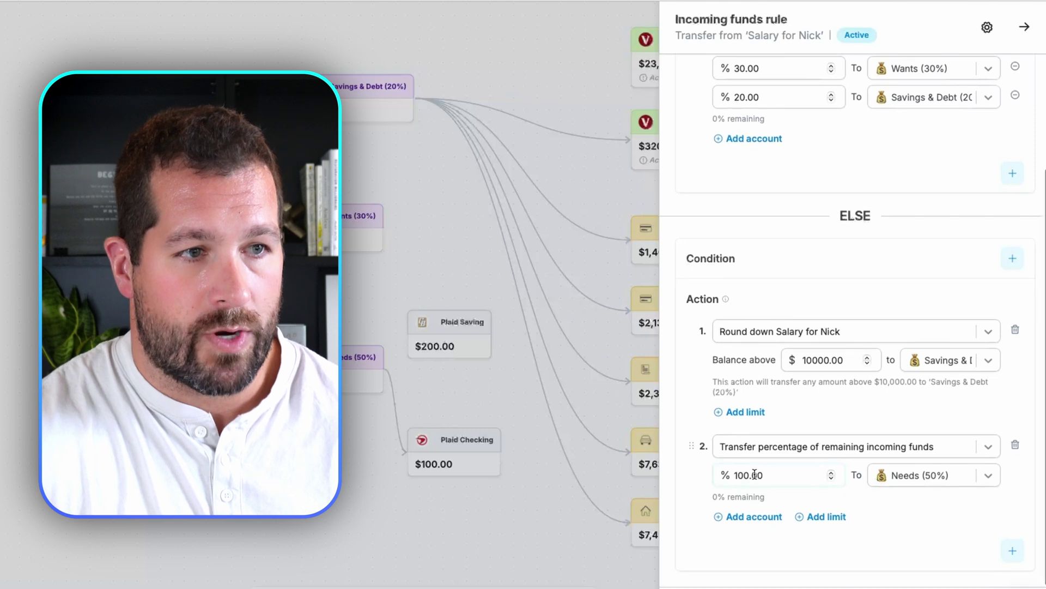
{"action": "type", "text": "50"}
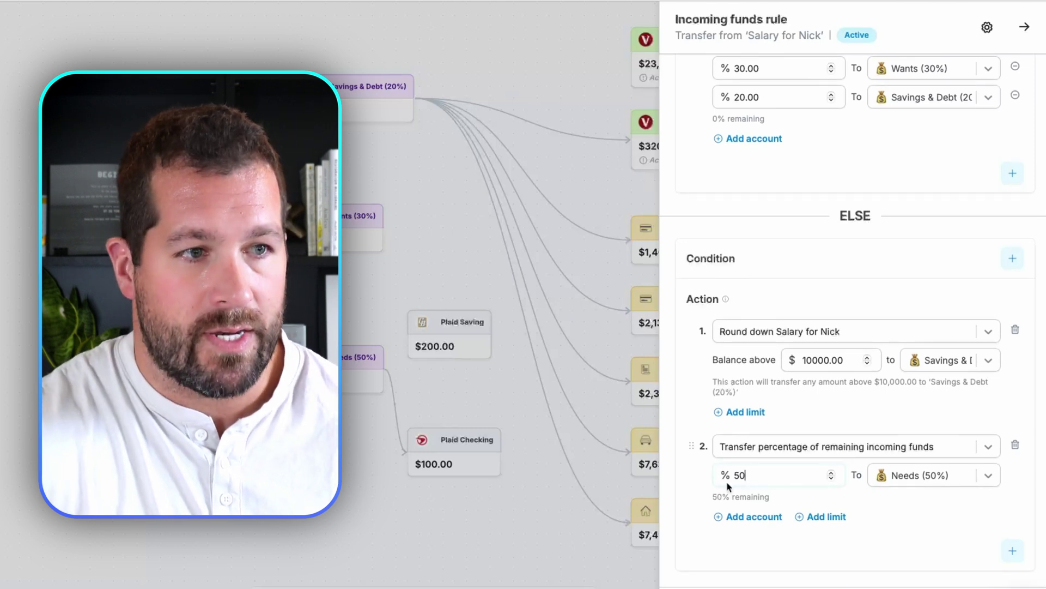
{"action": "left_click", "coordinate": [745, 517]}
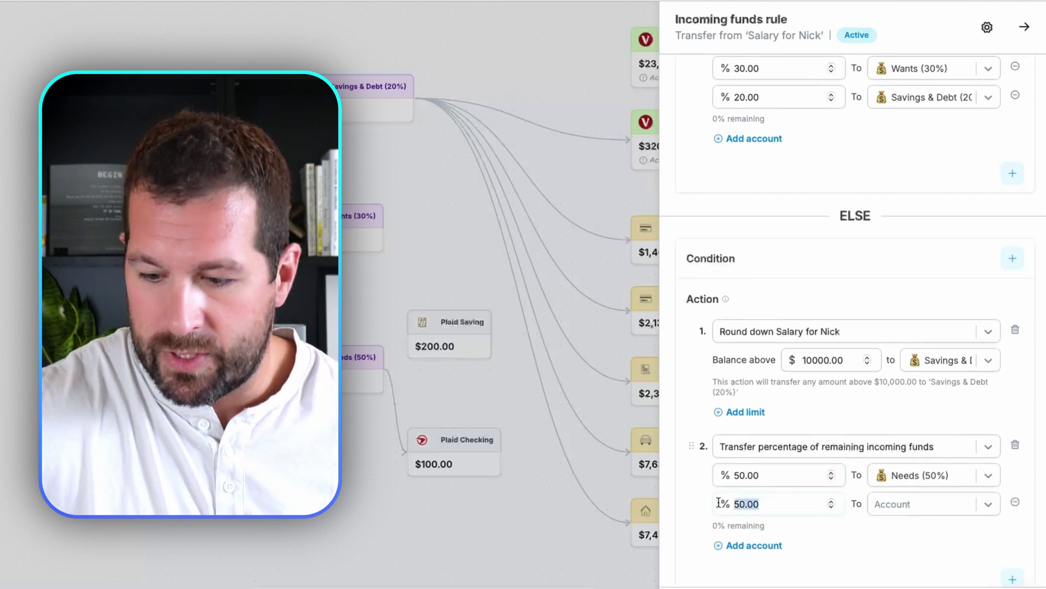
{"action": "type", "text": "30"}
{"action": "left_click", "coordinate": [895, 511]}
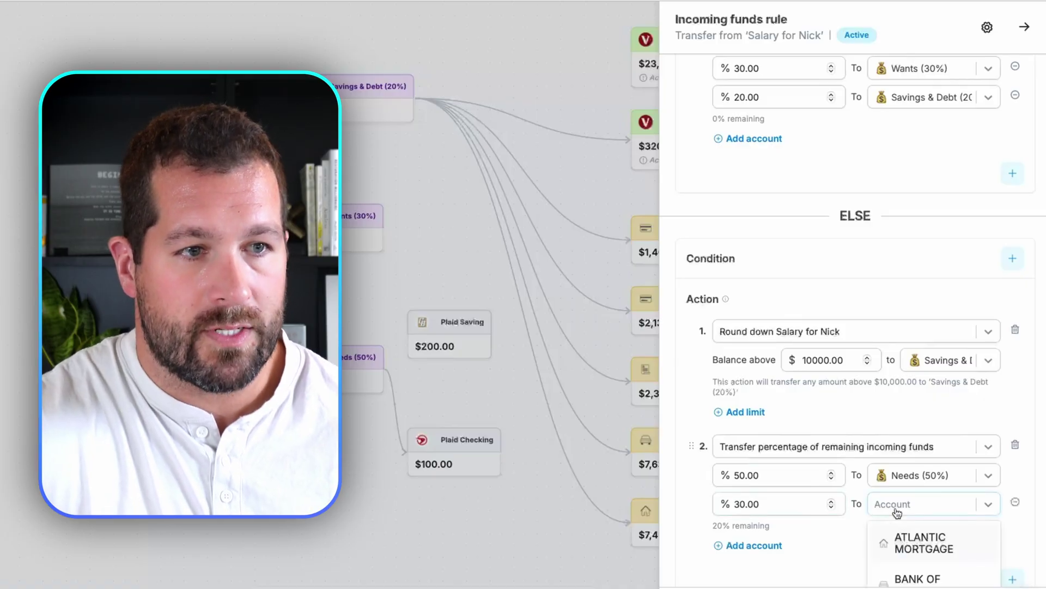
{"action": "scroll", "coordinate": [900, 436], "scroll_direction": "down", "scroll_amount": 3}
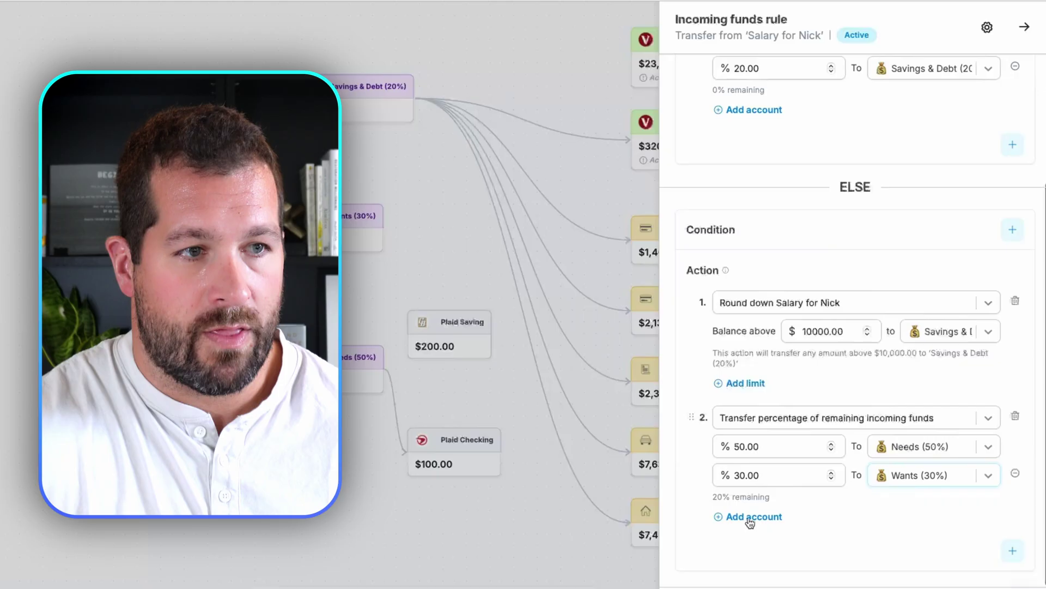
{"action": "left_click", "coordinate": [750, 519]}
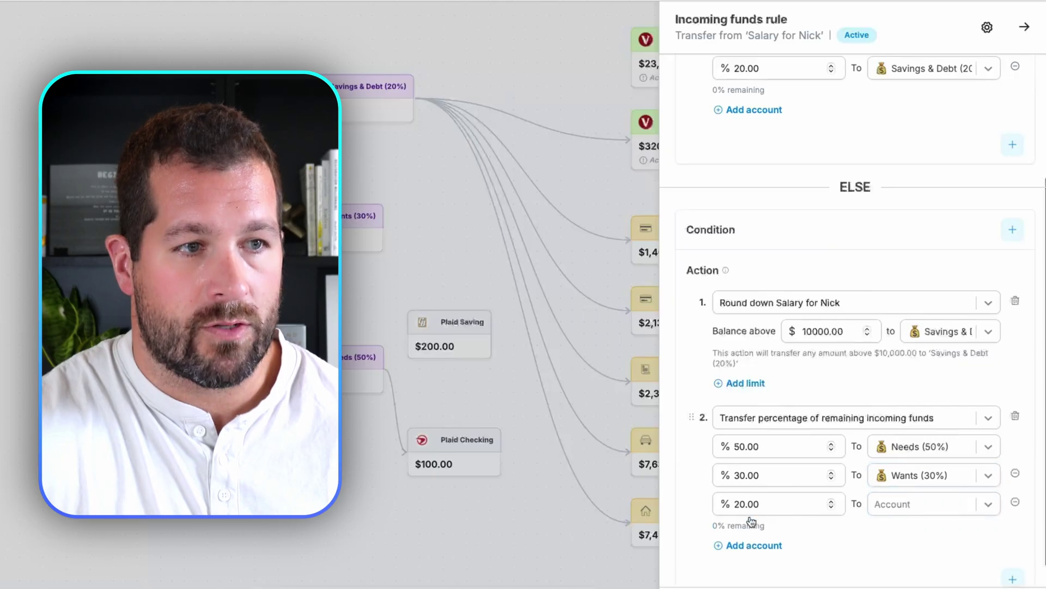
{"action": "left_click", "coordinate": [889, 505]}
{"action": "scroll", "coordinate": [897, 507], "scroll_direction": "down", "scroll_amount": 3}
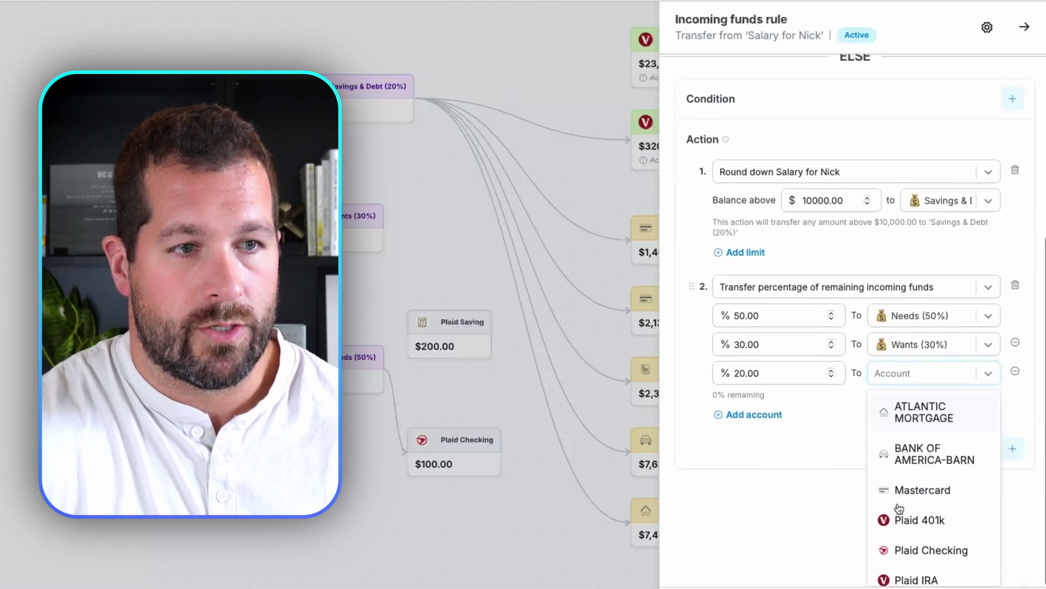
{"action": "scroll", "coordinate": [923, 561], "scroll_direction": "down", "scroll_amount": 3}
{"action": "left_click", "coordinate": [923, 527]}
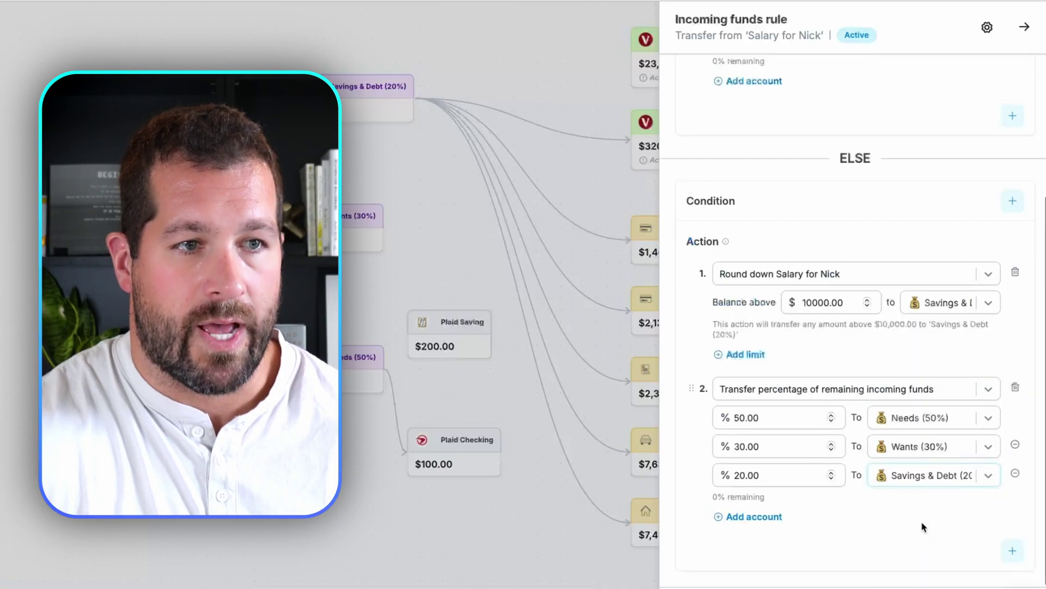